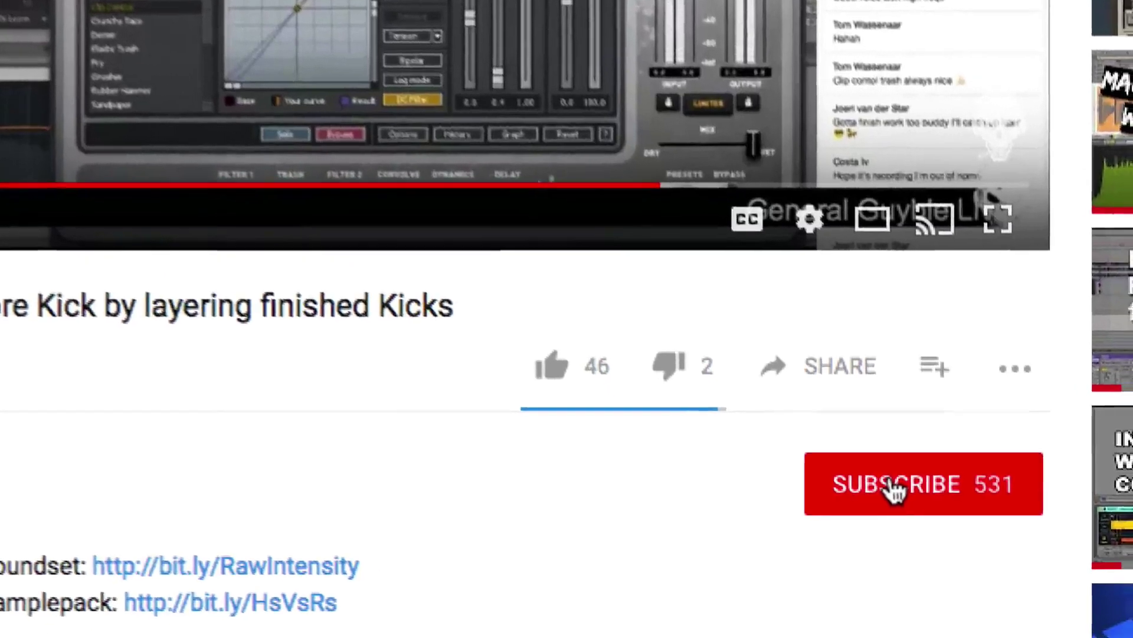
Subscribe to the tutorial's channel and switch on its notification bell for new uploads.
click(978, 576)
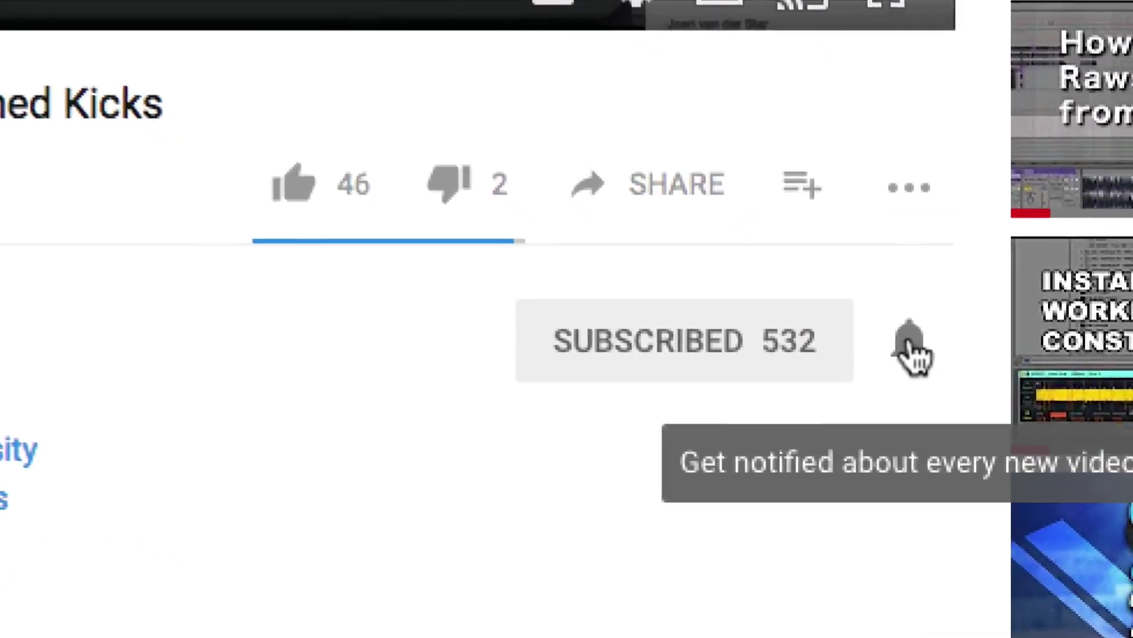
click(910, 346)
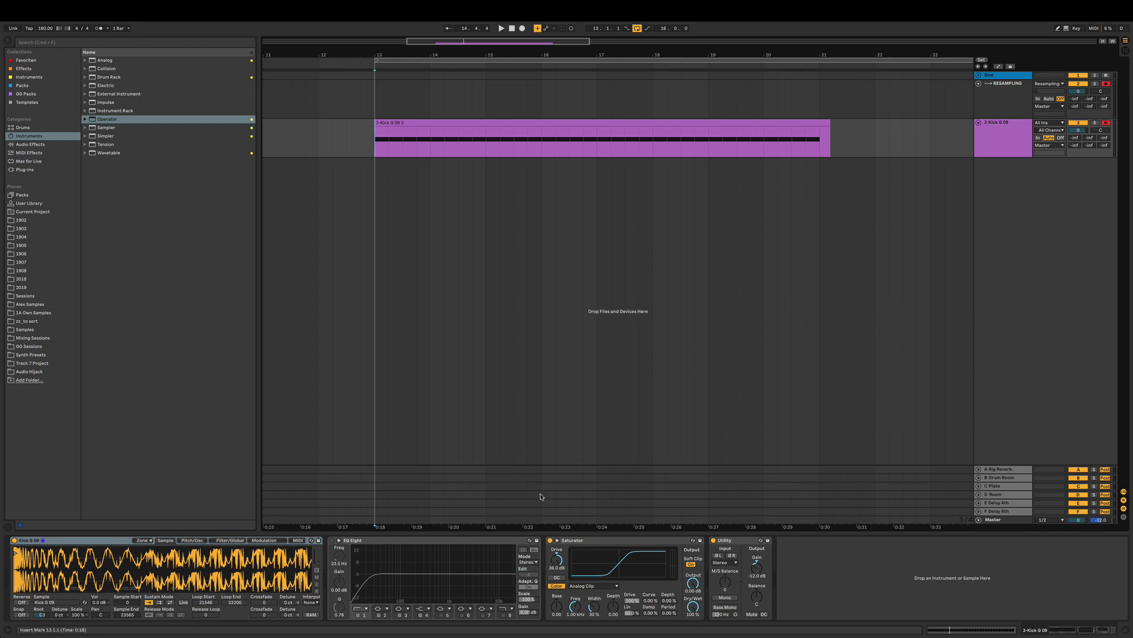
Audition the kick with the Saturator bypassed and back on, then enable EQ Eight.
click(551, 541)
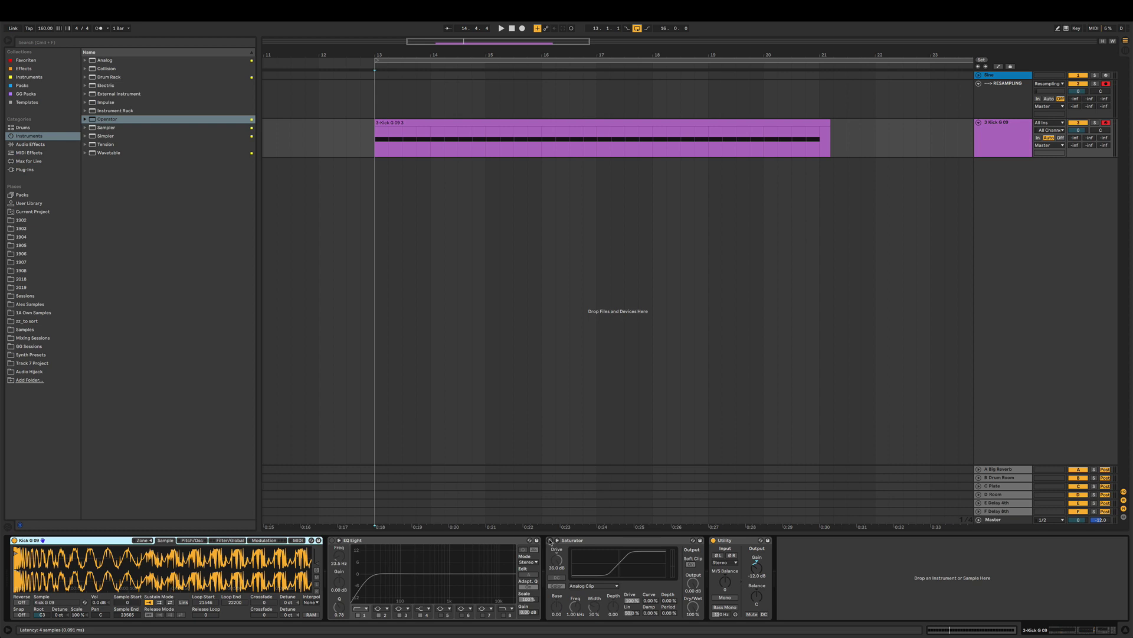
key(space)
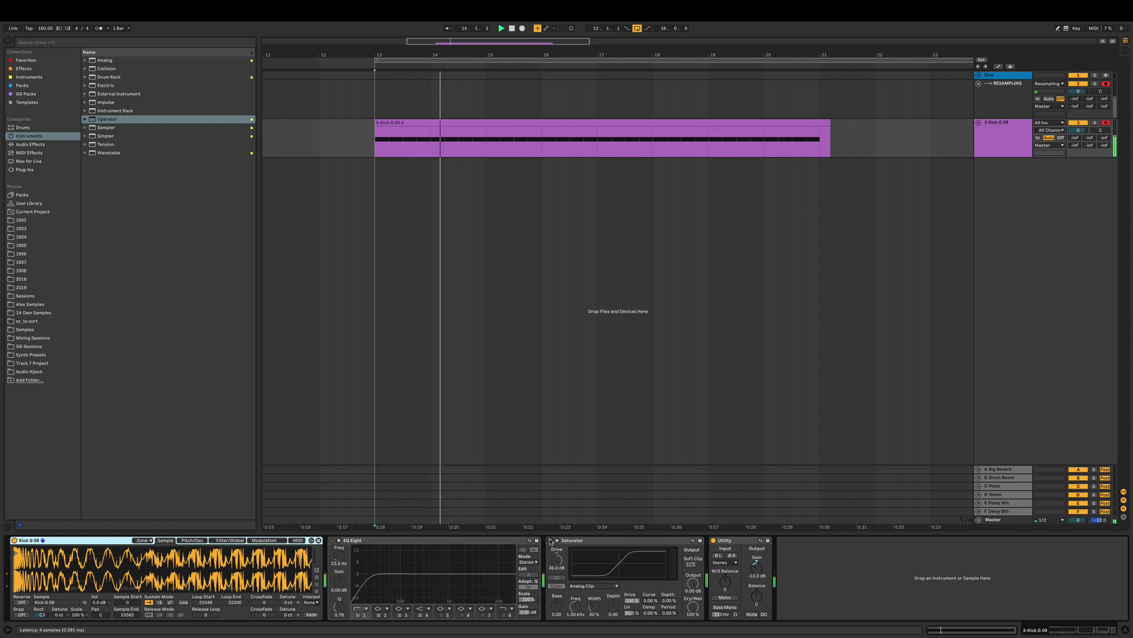
key(space)
click(550, 540)
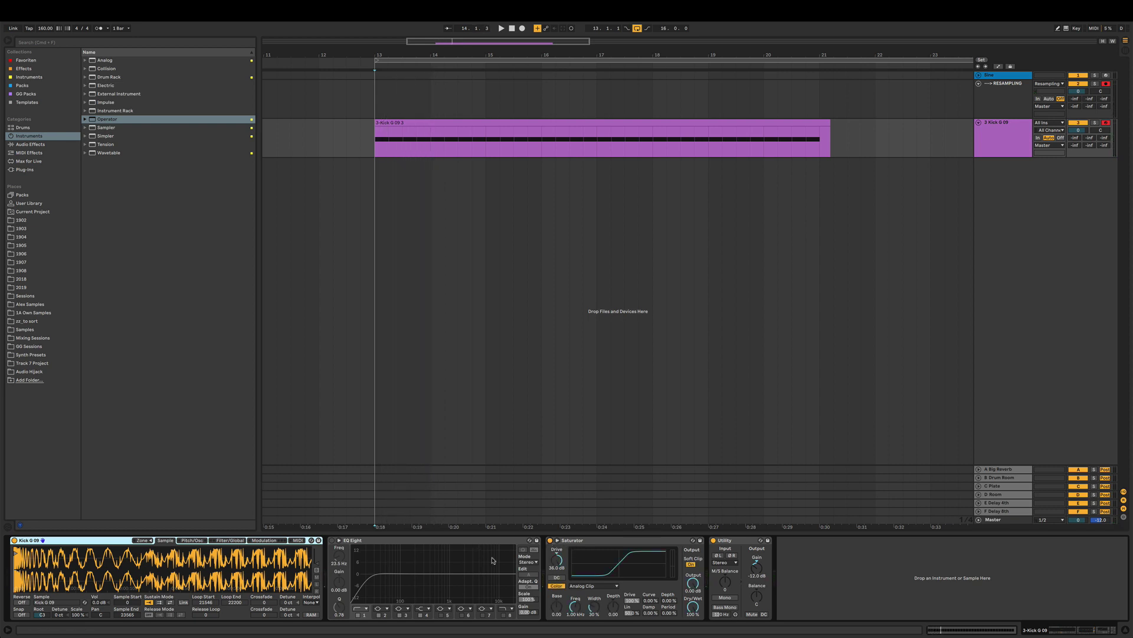
key(space)
key(space)
click(332, 540)
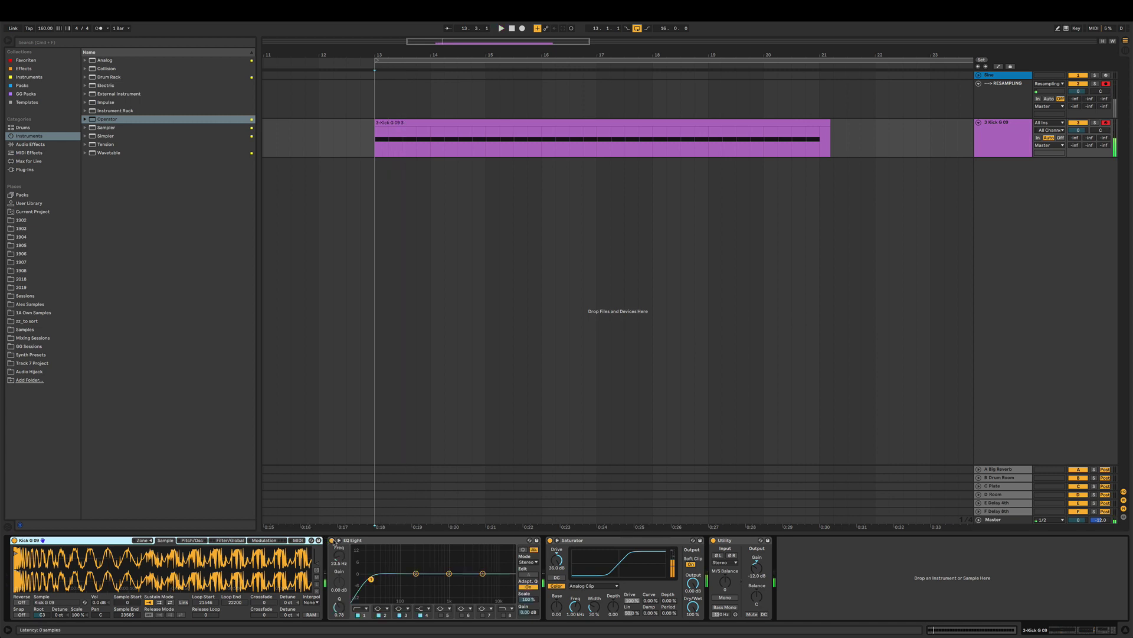
key(space)
key(space)
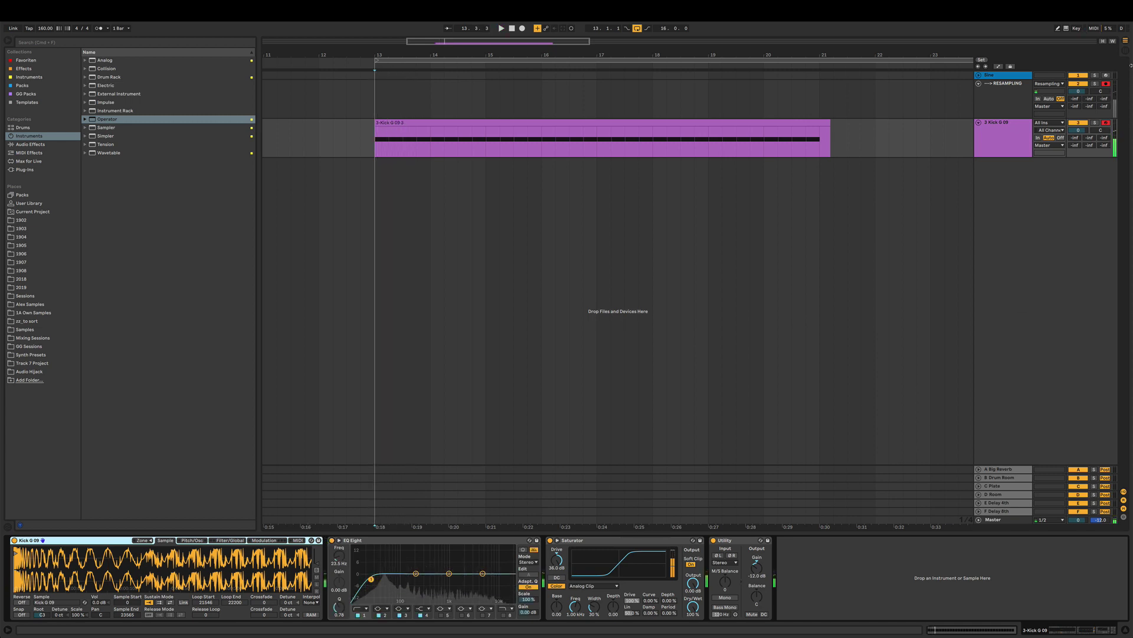
Record the kick into the RESAMPLING track while sweeping EQ Eight band 1 up to 153 Hz.
click(1003, 105)
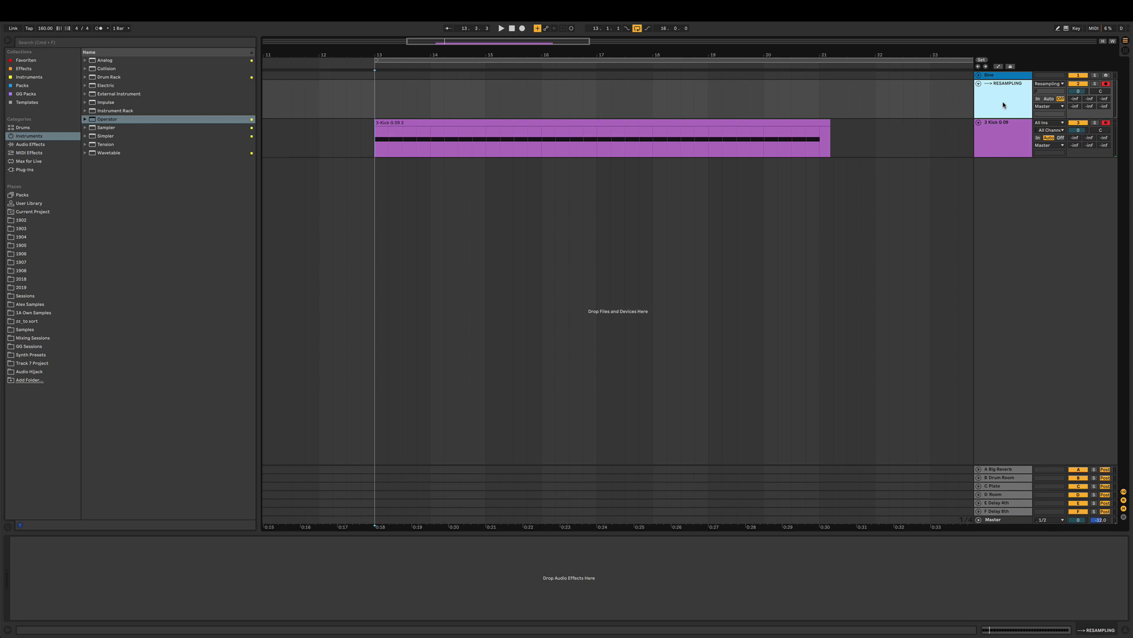
click(1004, 138)
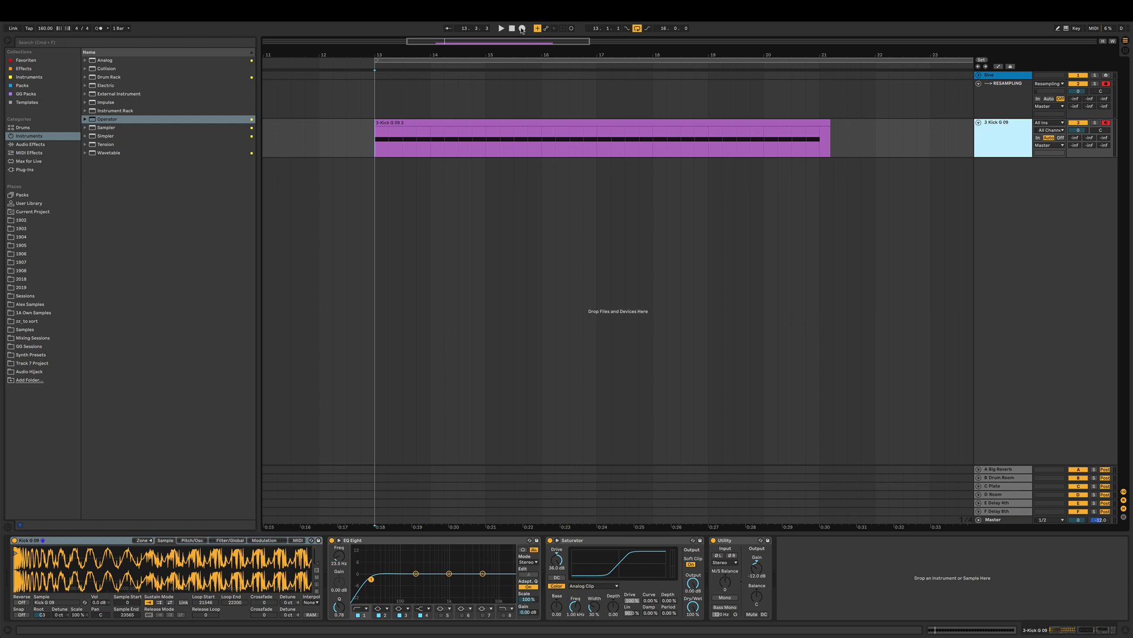
click(522, 29)
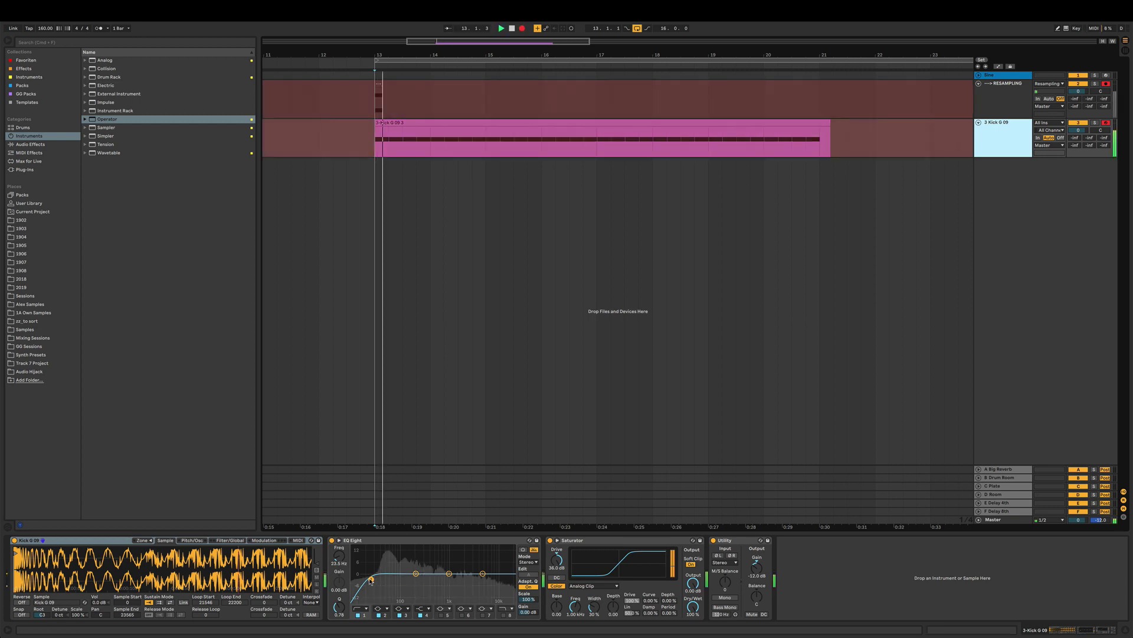
drag(370, 579, 420, 579)
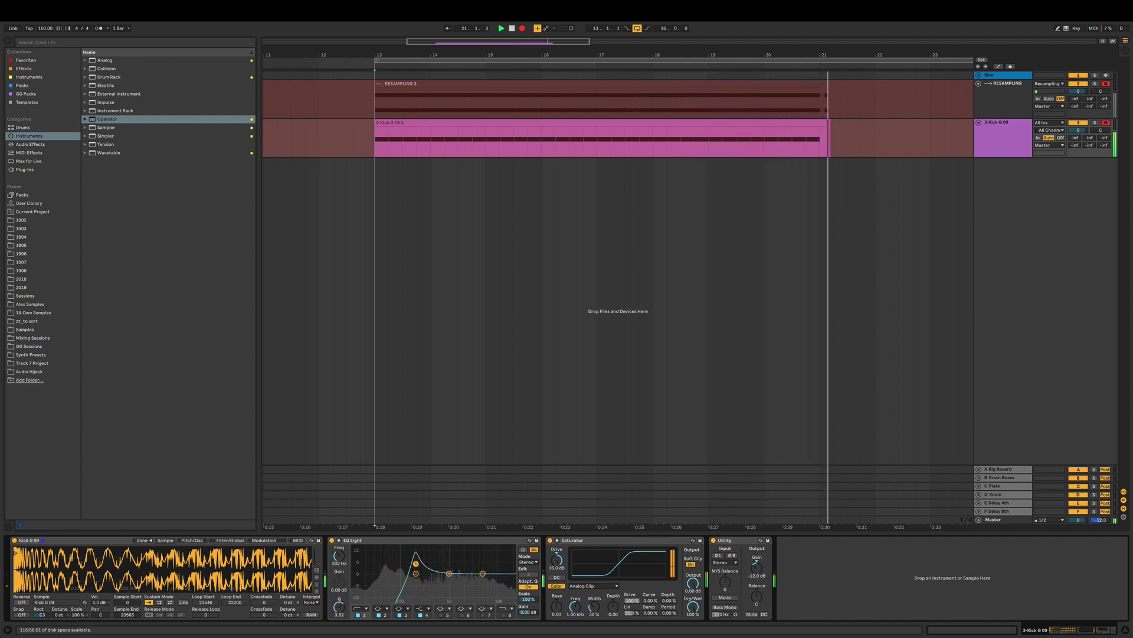
key(space)
Consolidate the recorded RESAMPLING 3 clip and reset its clip gain from -12 dB to 0 dB.
click(649, 89)
click(650, 84)
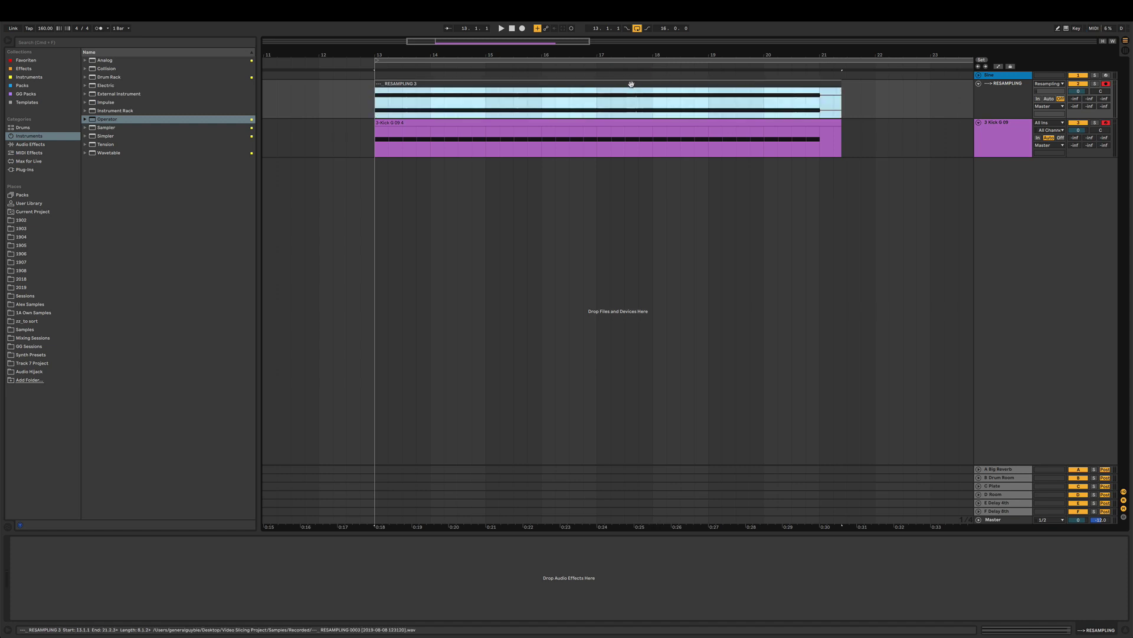
double_click(631, 84)
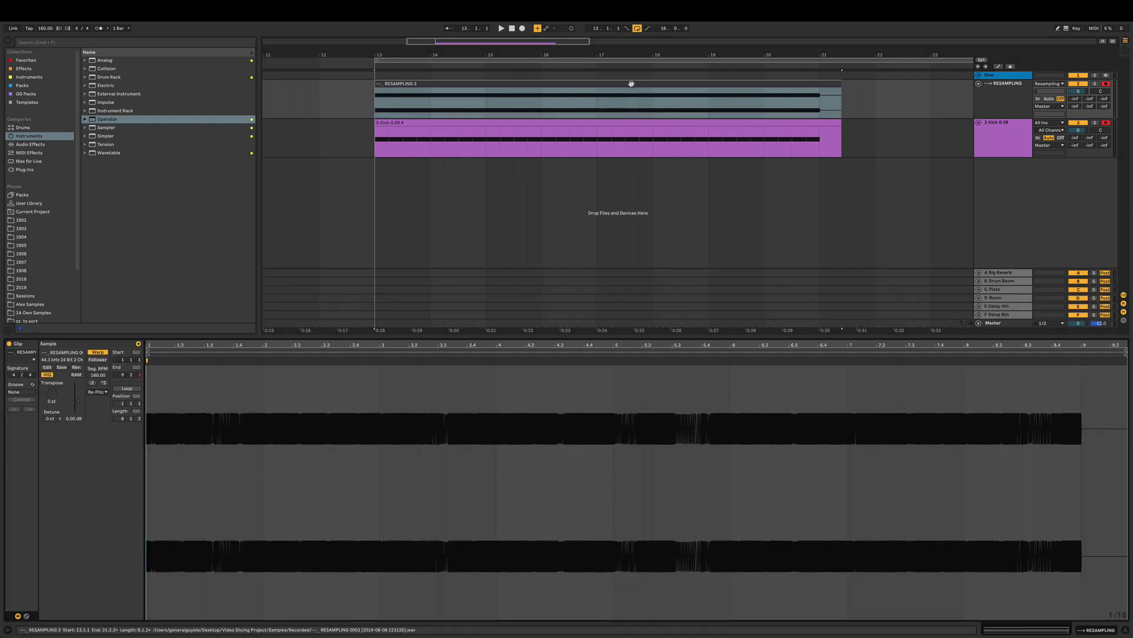
right_click(710, 86)
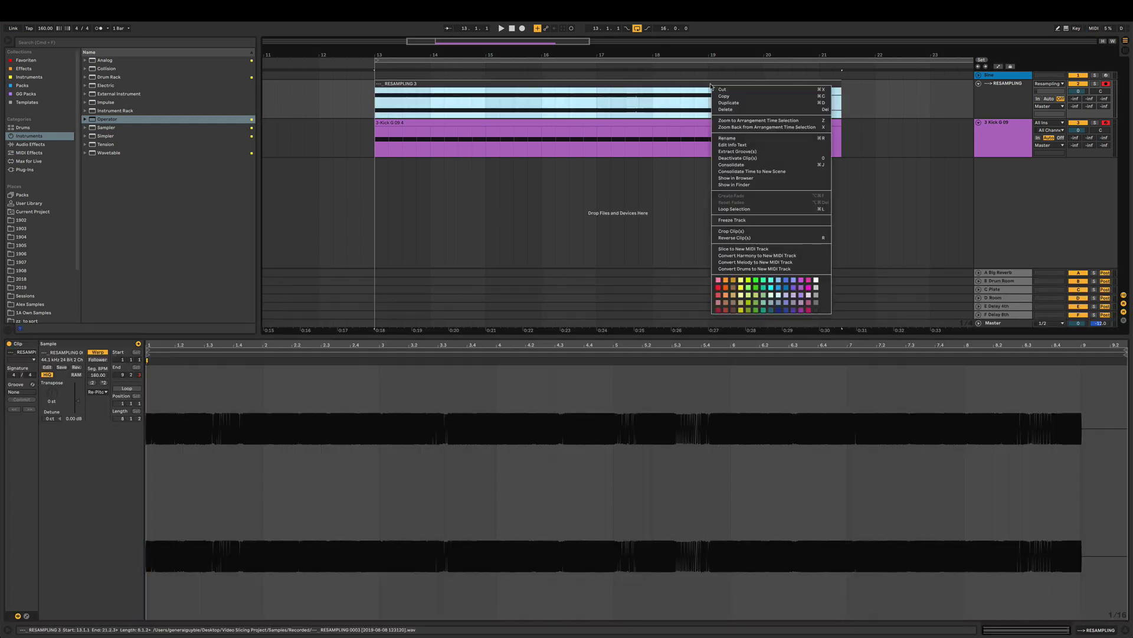
click(763, 165)
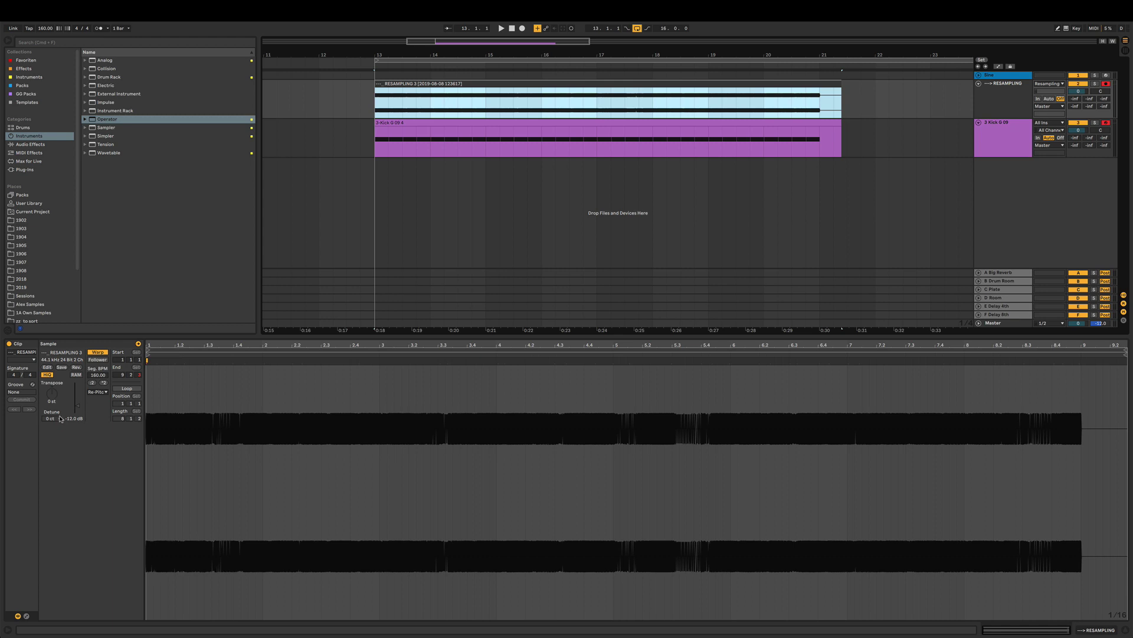
click(80, 407)
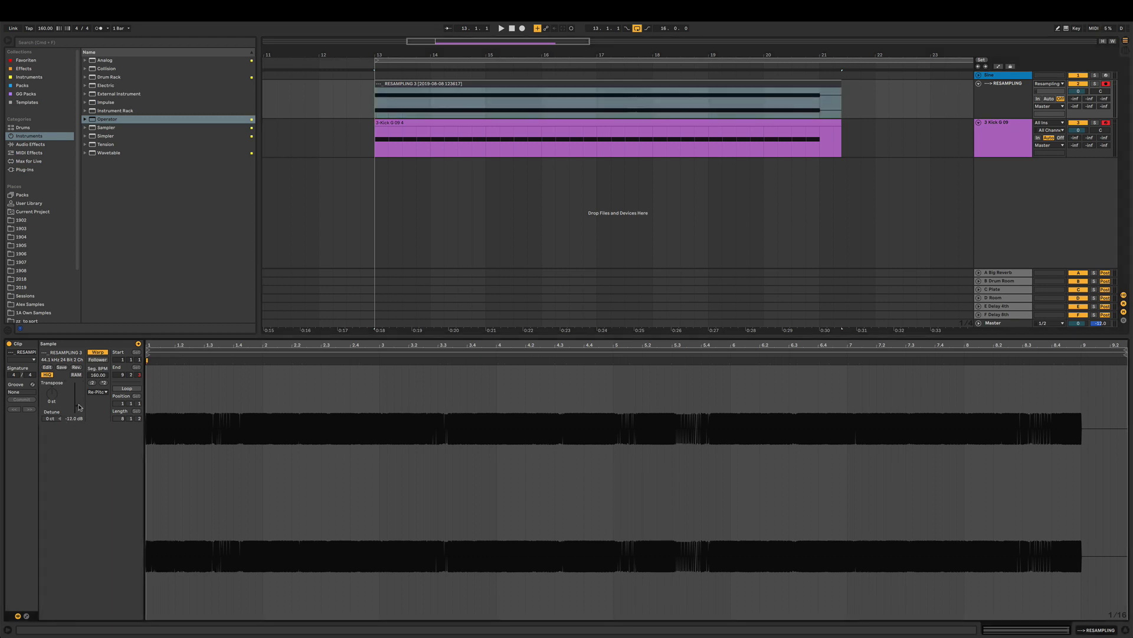
double_click(79, 407)
Try splitting the RESAMPLING 3 clip at 13.2, 13.3 and 13.4, then undo back to one clip.
click(932, 120)
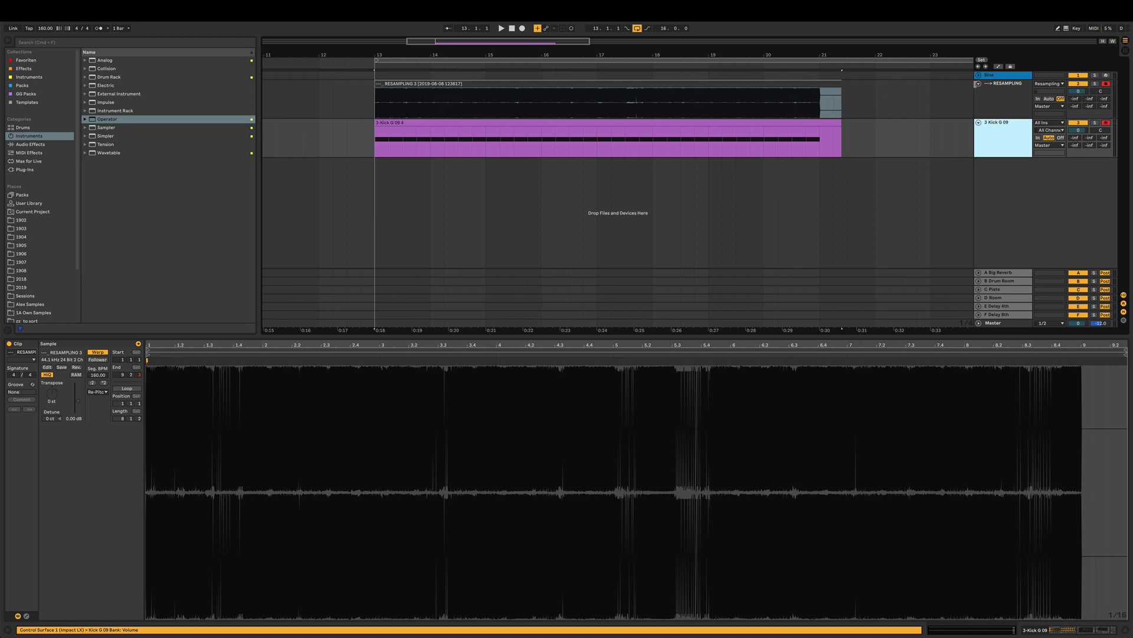
click(389, 109)
click(389, 109)
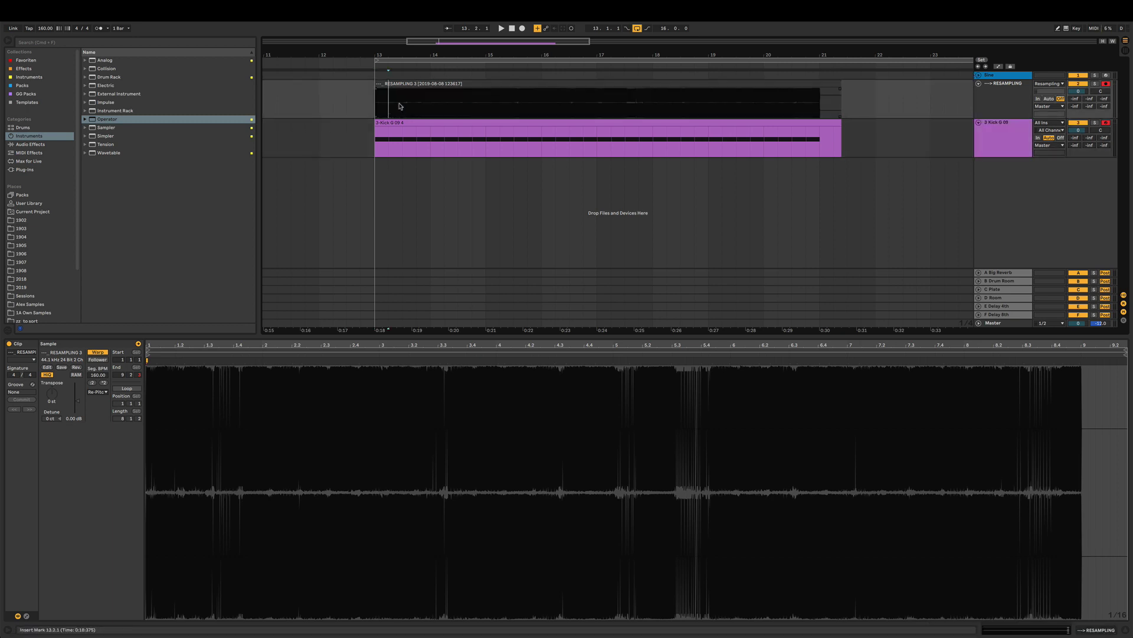
key(super+e)
click(405, 106)
key(super+e)
click(417, 105)
key(super+e)
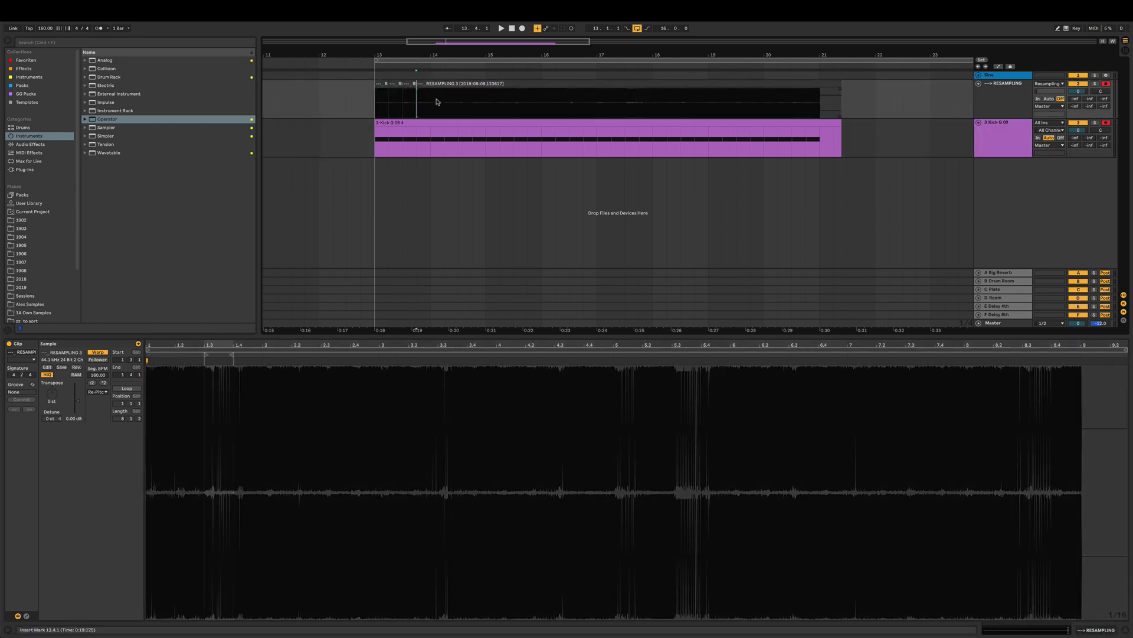
click(432, 104)
key(super+z)
key(super+z)
key(super+z)
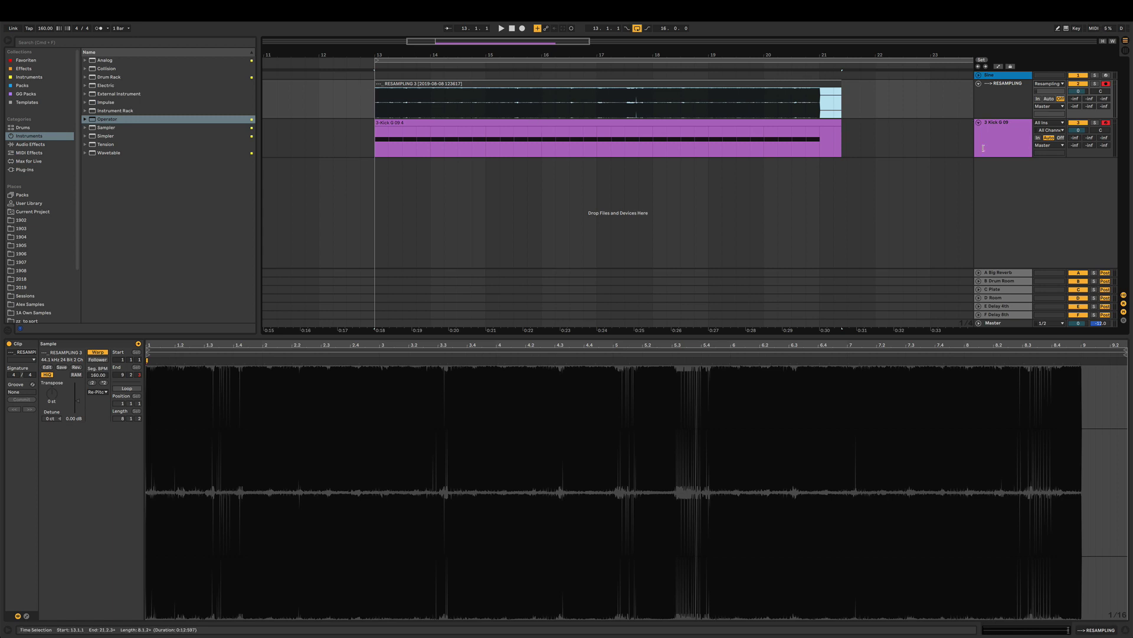
click(1016, 137)
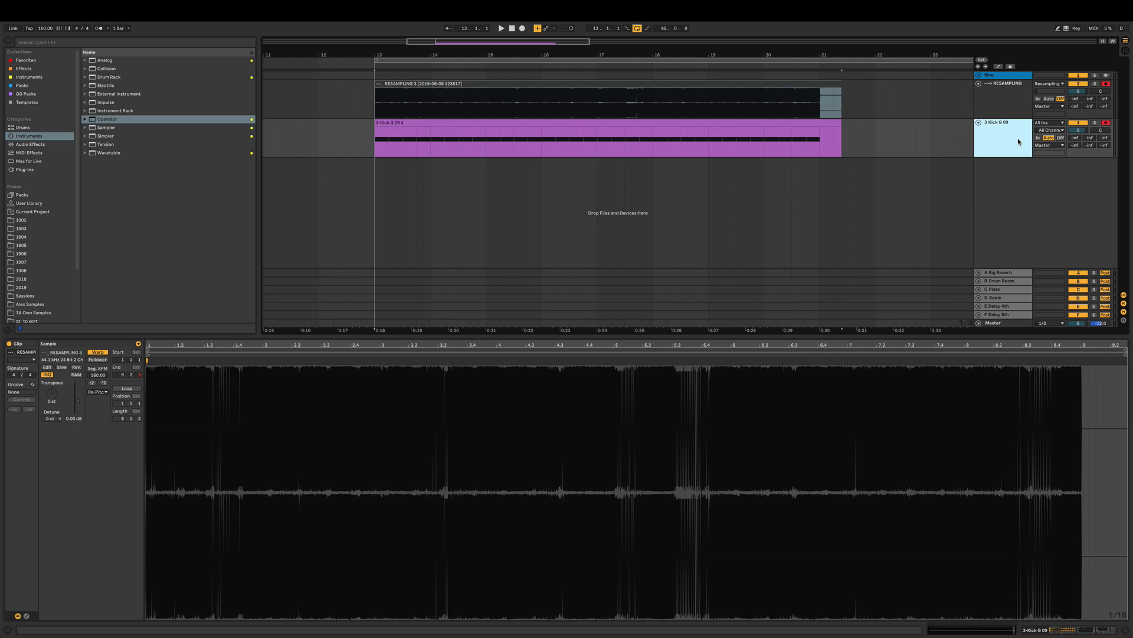
Add a MIDI track with a Drum Rack, drop an empty Simpler onto pad C3, and reveal the macro knobs.
key(super+shift+t)
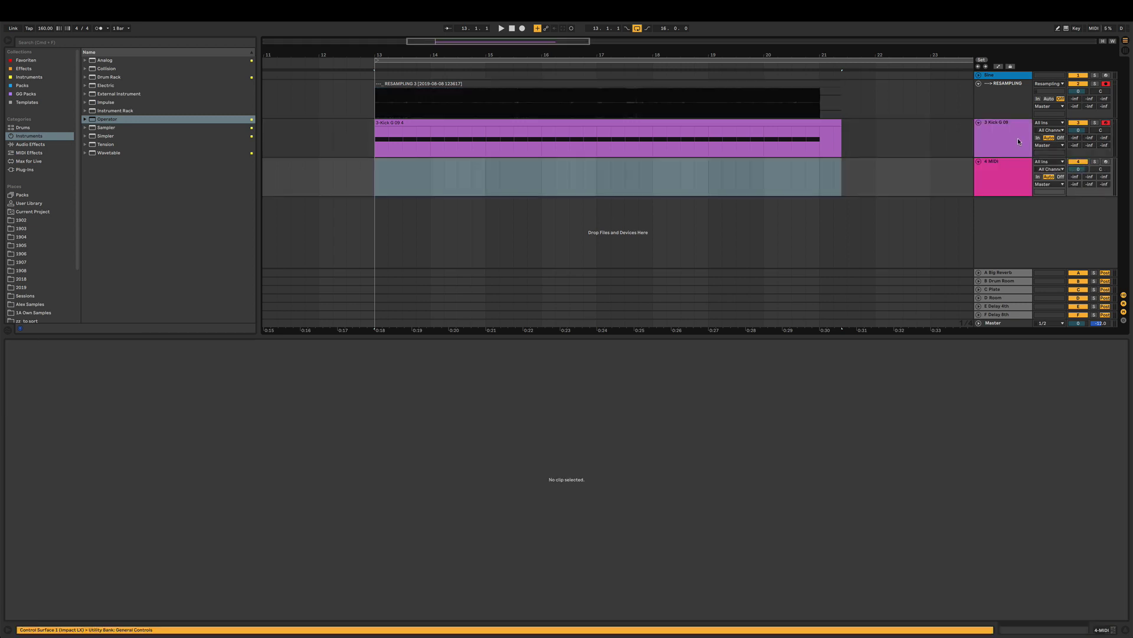
double_click(110, 76)
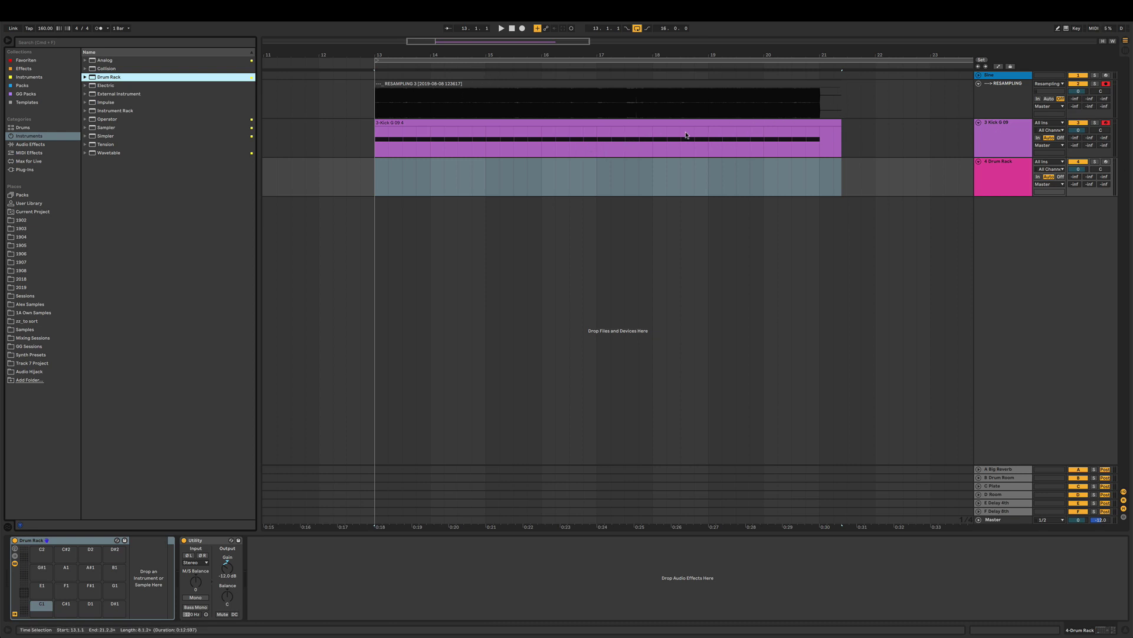
click(1008, 145)
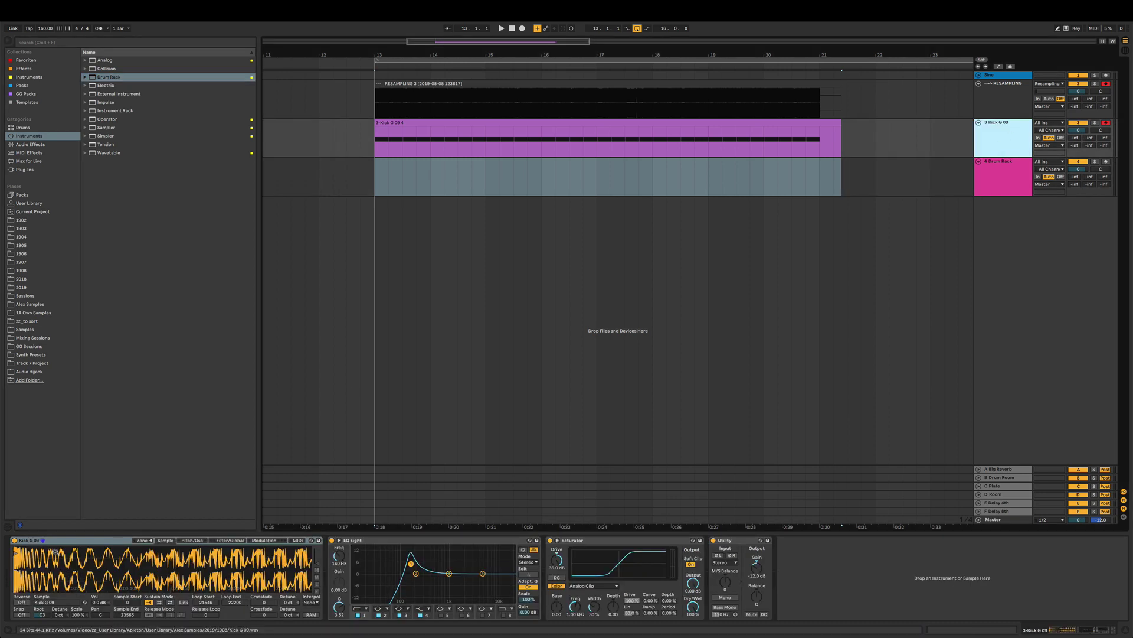
click(1017, 146)
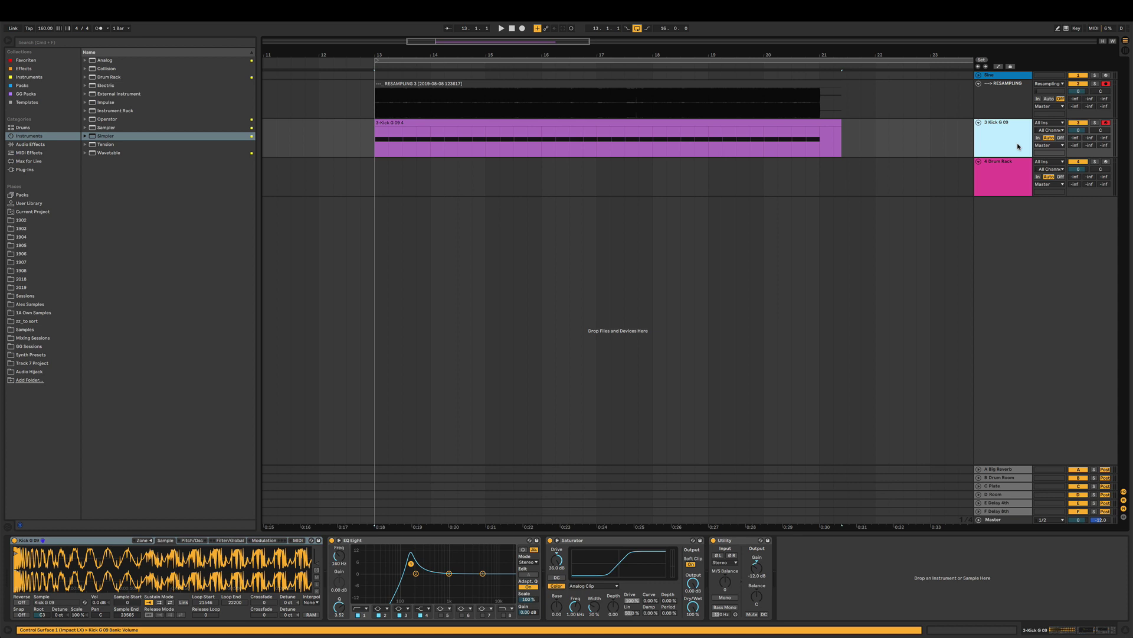
click(1020, 178)
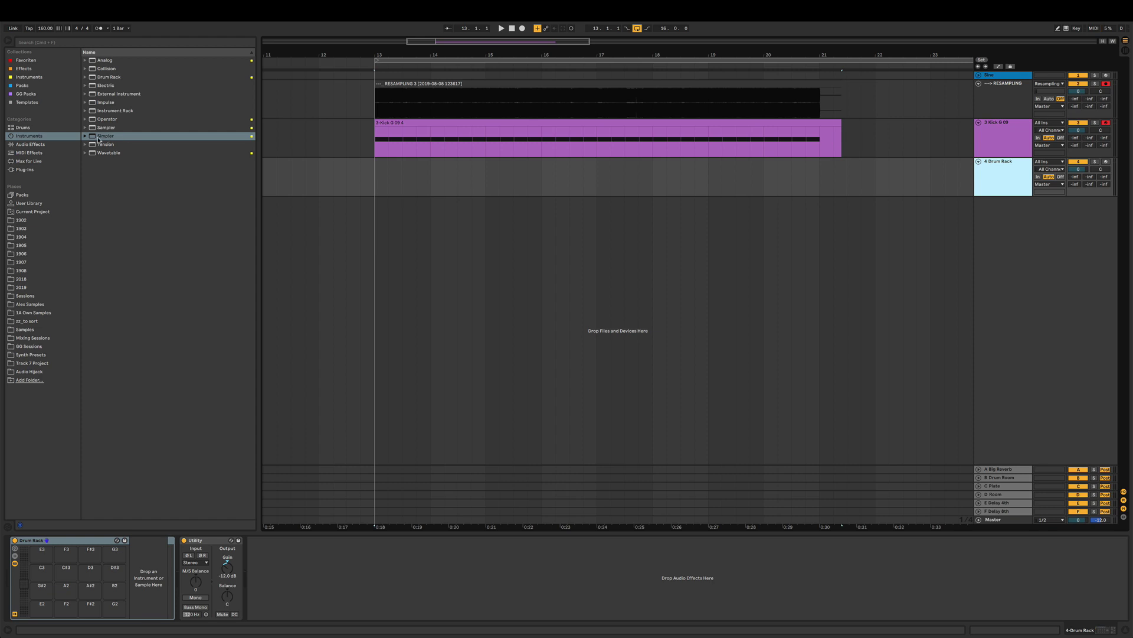
drag(99, 139, 40, 571)
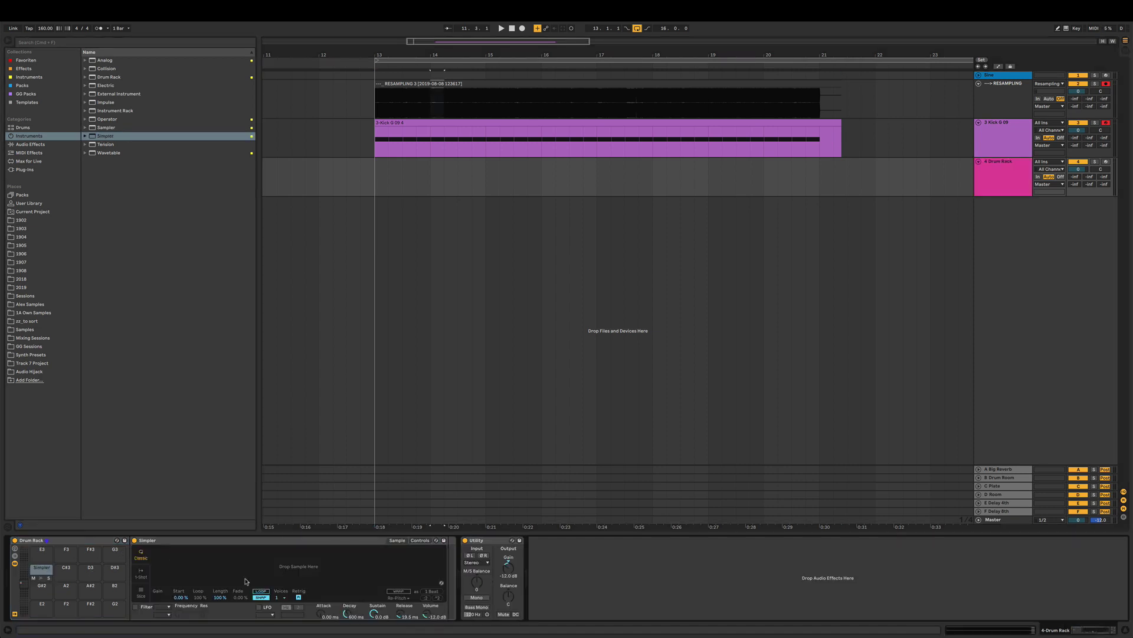
click(15, 549)
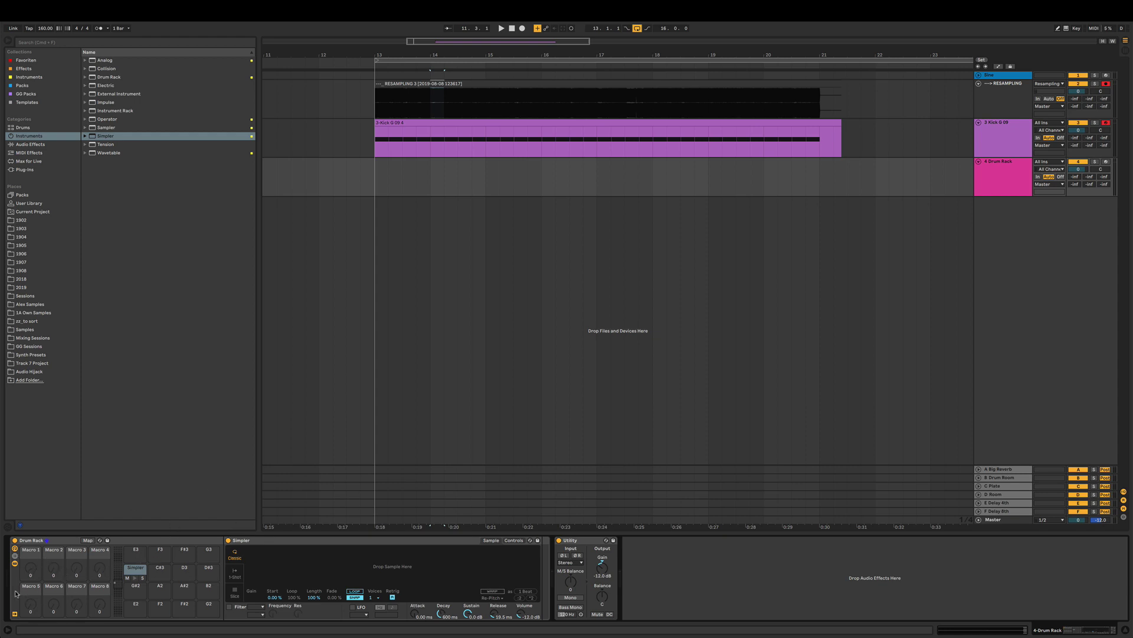
Turn on Simpler looping and map Start, Loop length, Length and Loop Fade to Macros 1–4.
click(355, 591)
right_click(274, 596)
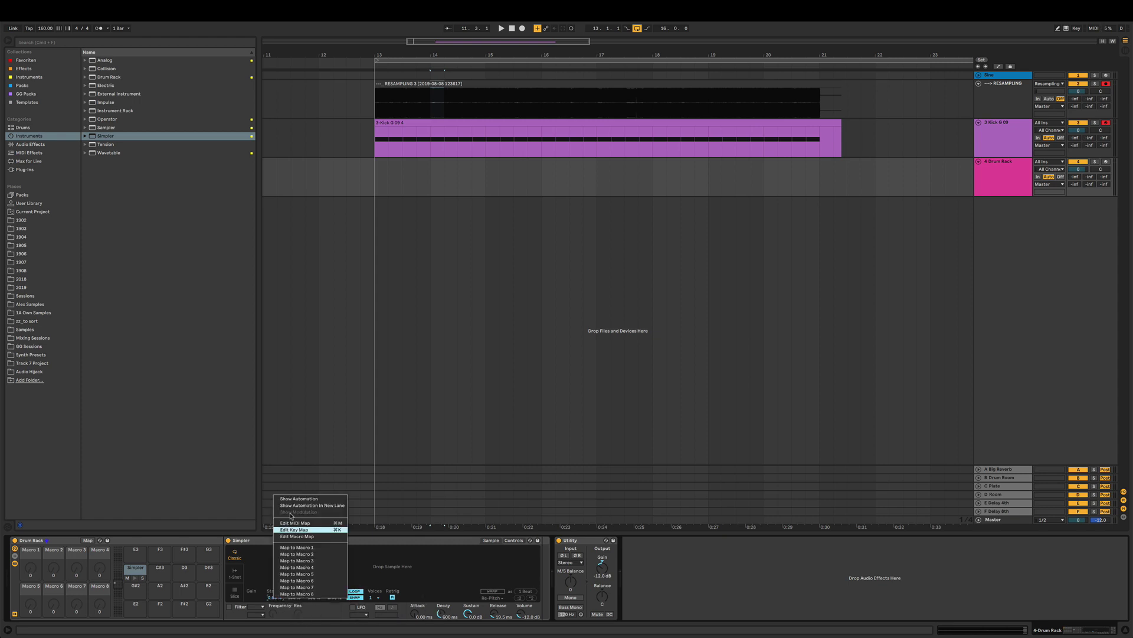
click(273, 599)
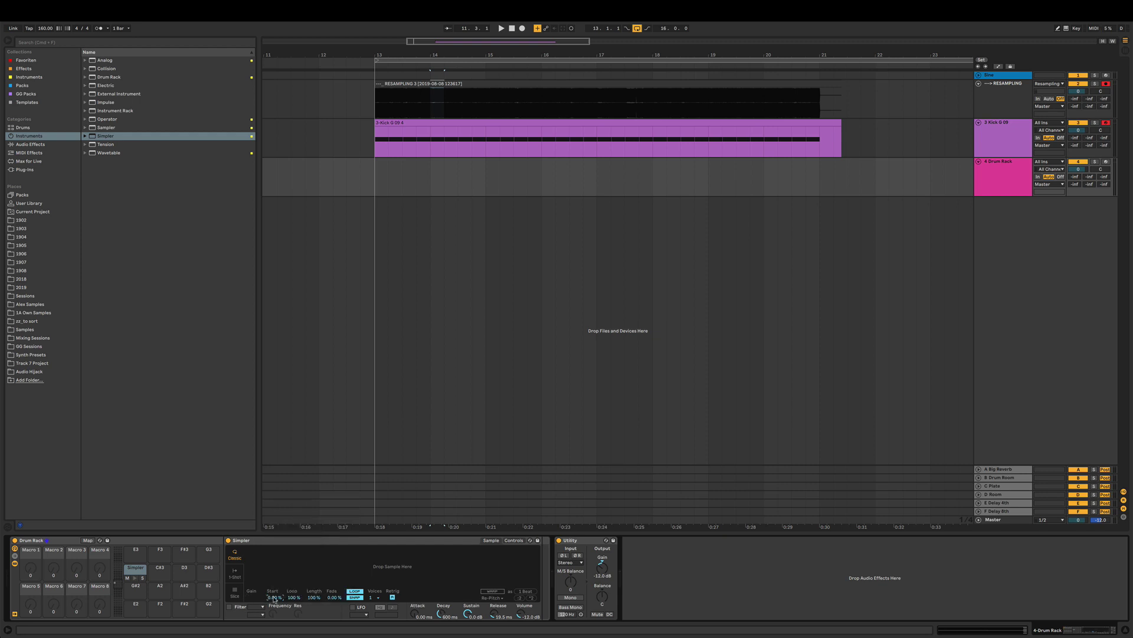
right_click(273, 600)
click(295, 549)
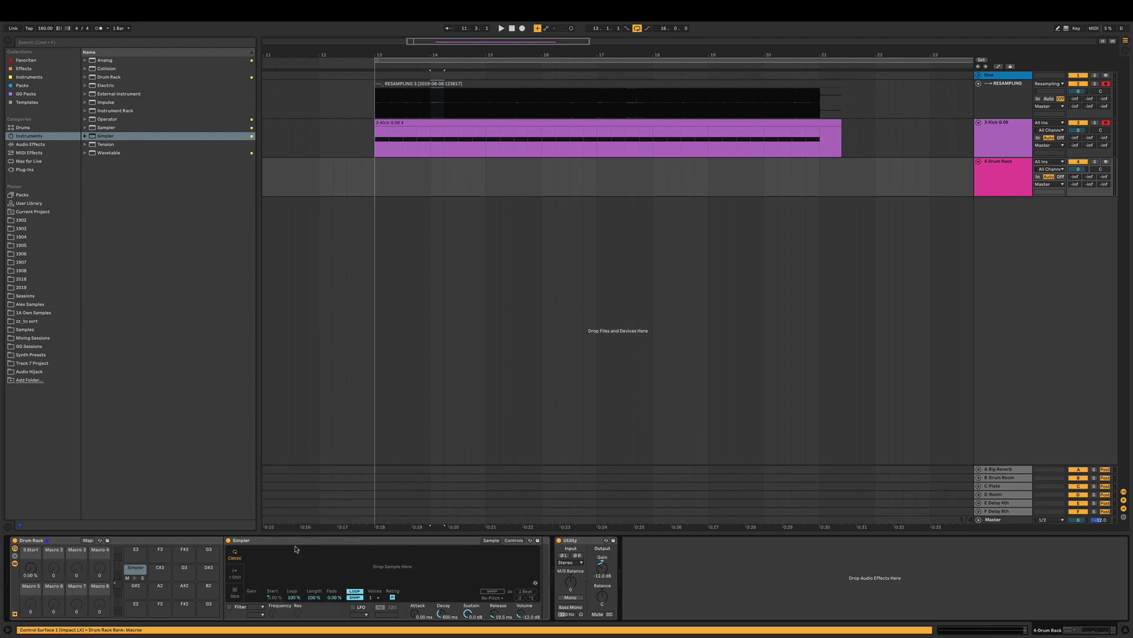
right_click(302, 592)
click(324, 552)
right_click(313, 597)
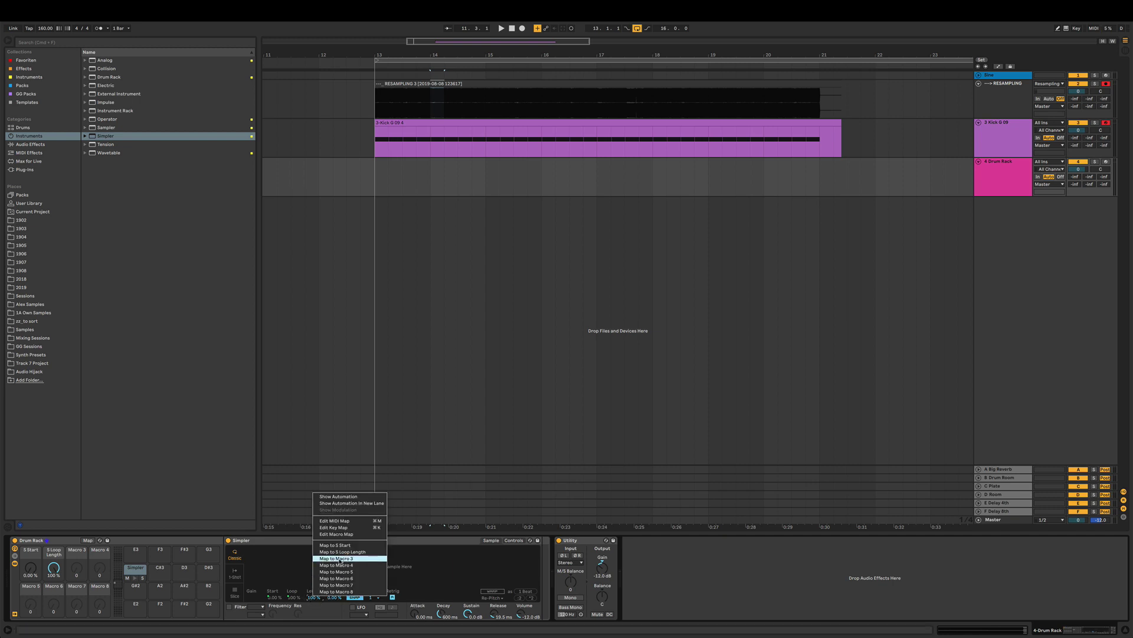
click(341, 559)
right_click(333, 597)
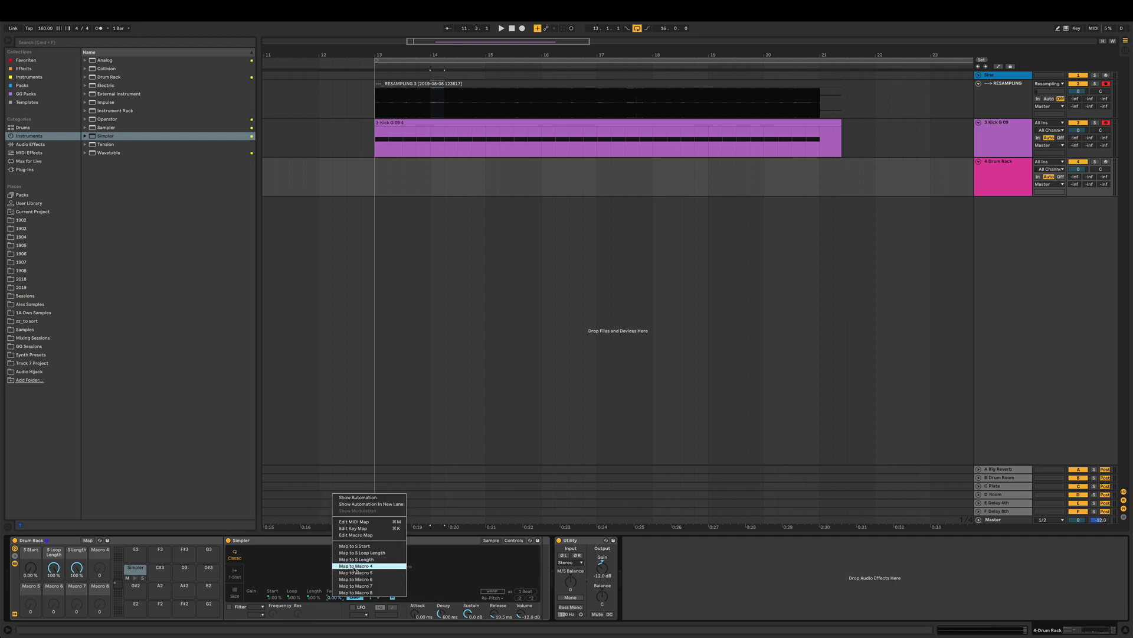
click(355, 566)
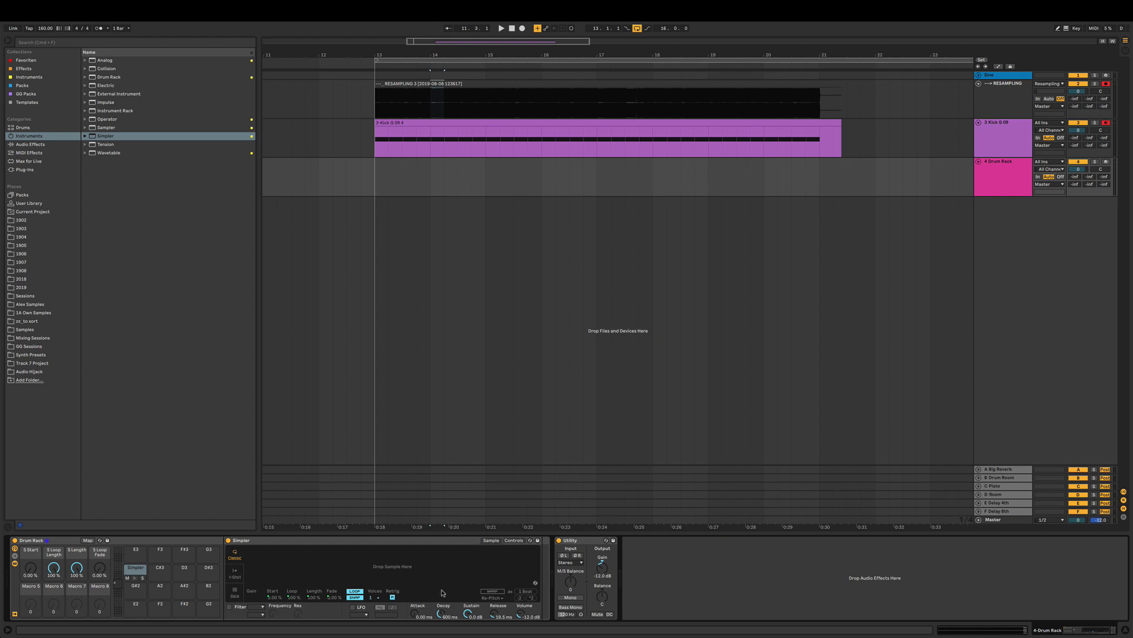
Shorten Simpler's amplitude release slightly and map Transpose to Macro 5.
click(515, 540)
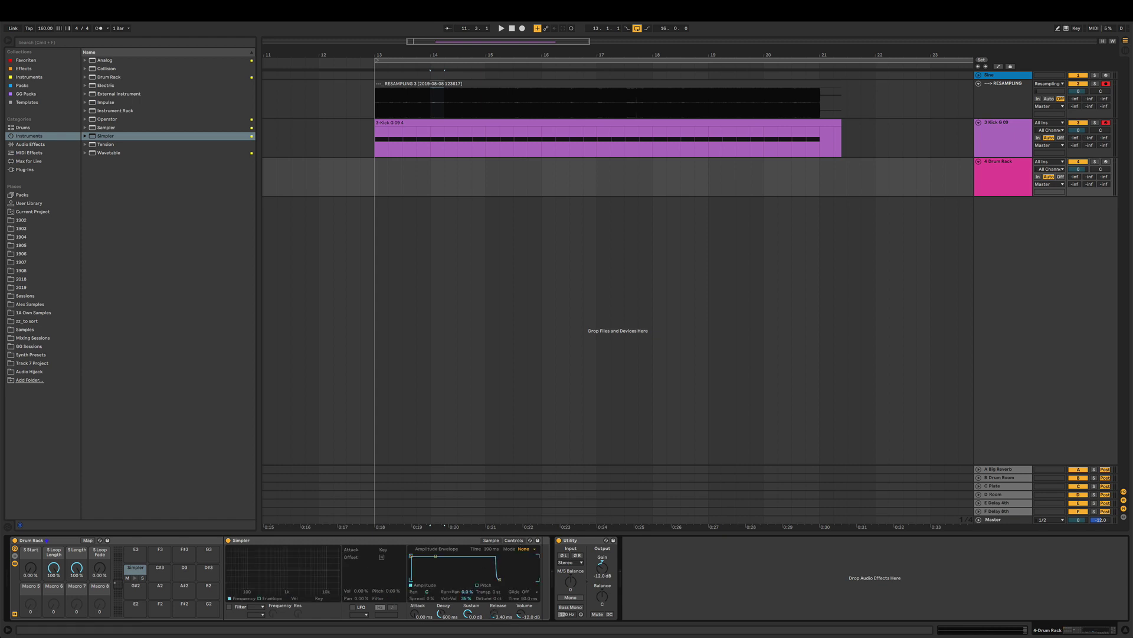
drag(494, 613, 495, 616)
right_click(494, 592)
right_click(495, 591)
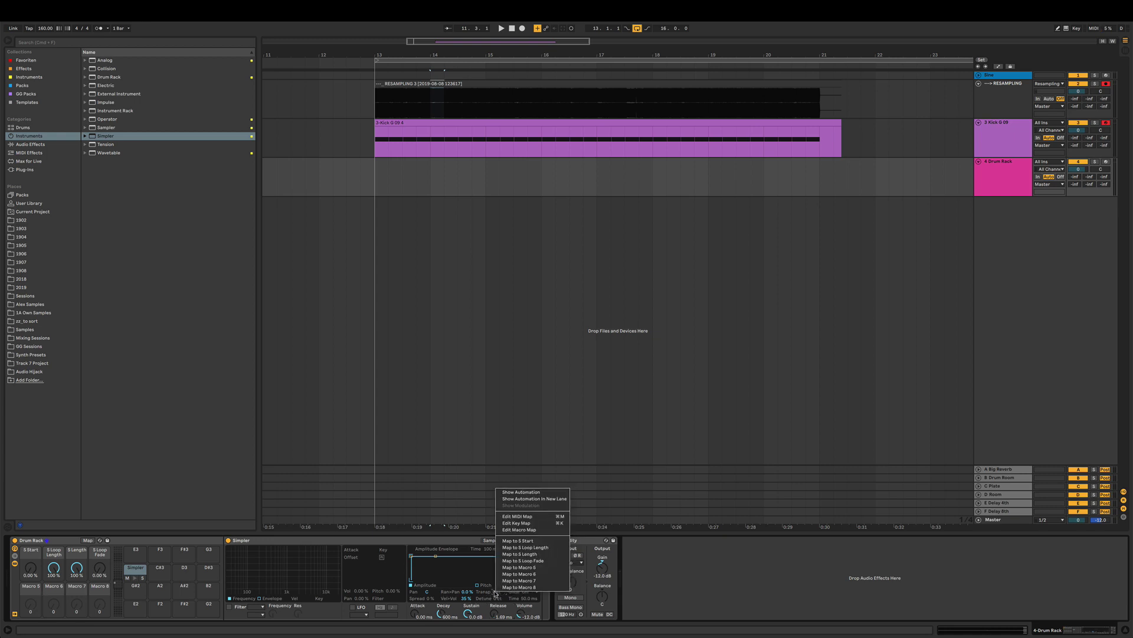
click(541, 568)
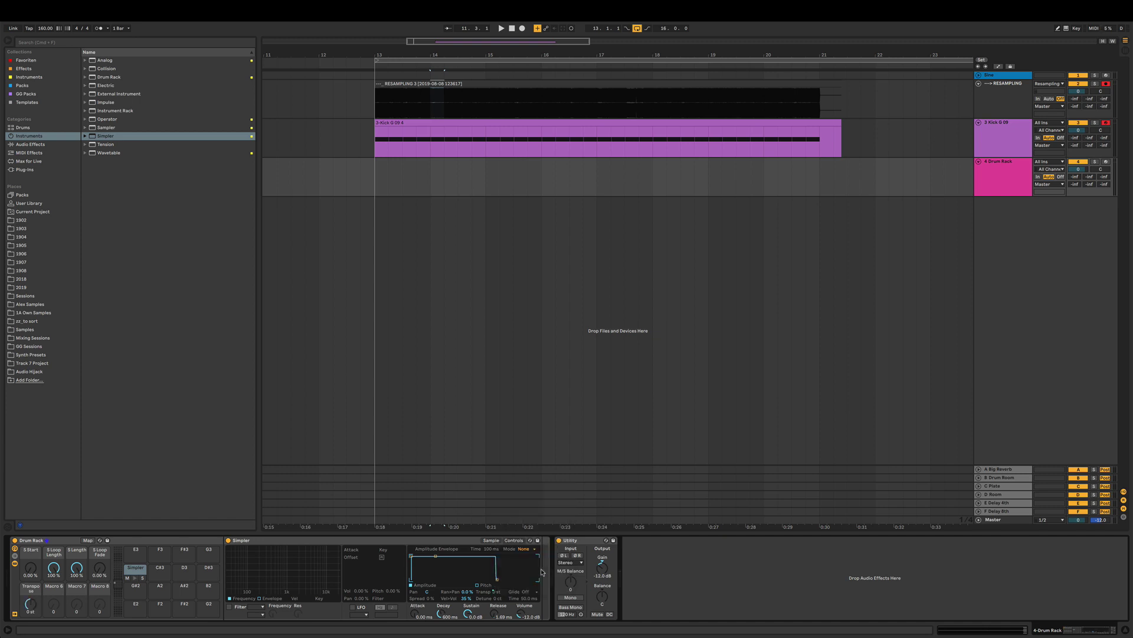
Switch on Simpler's LFO and map its pitch amount to Macro 6.
click(87, 540)
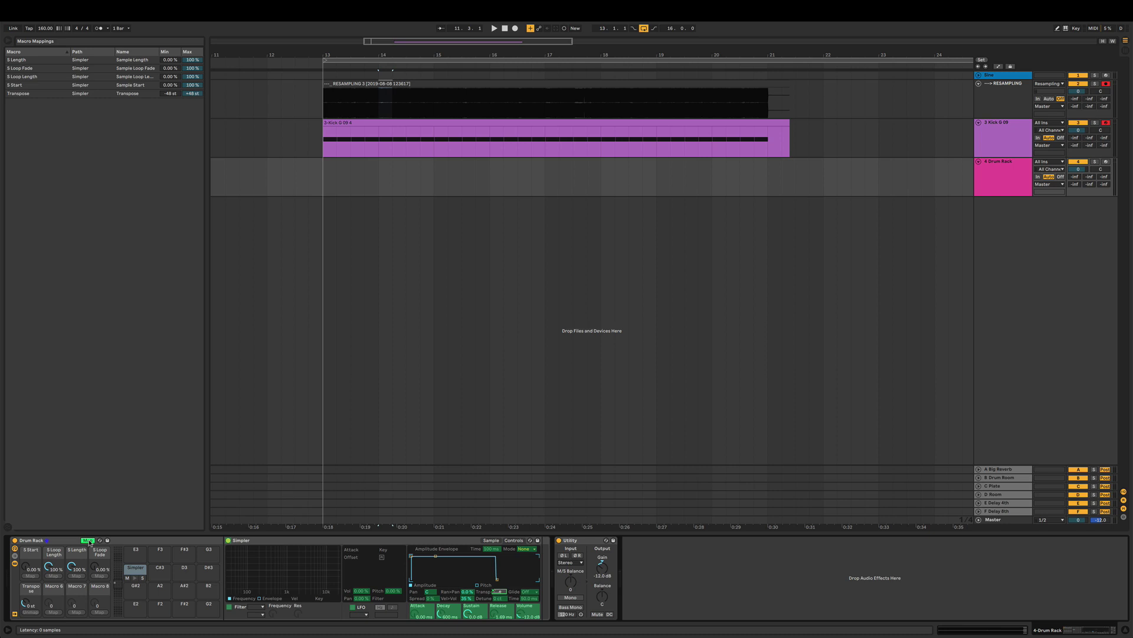
click(89, 540)
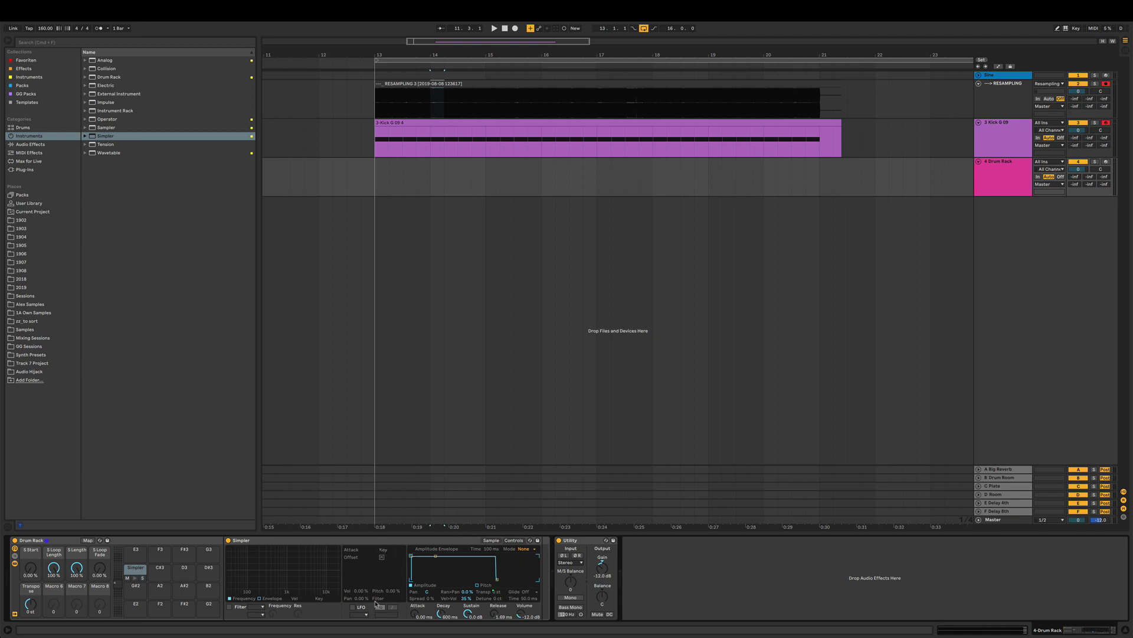
click(351, 607)
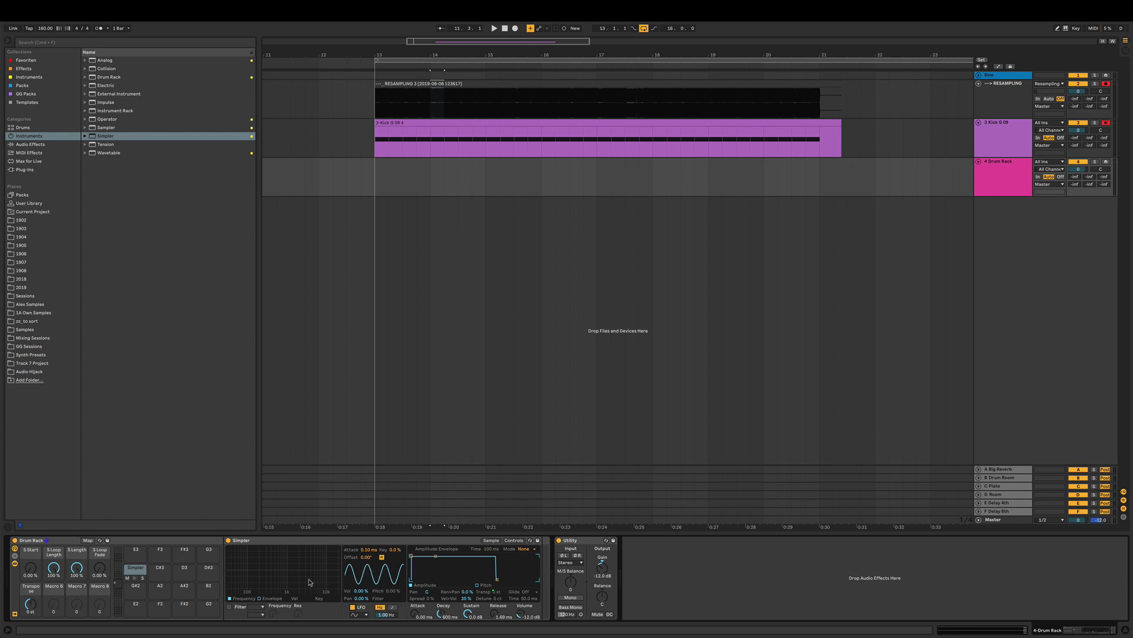
right_click(394, 592)
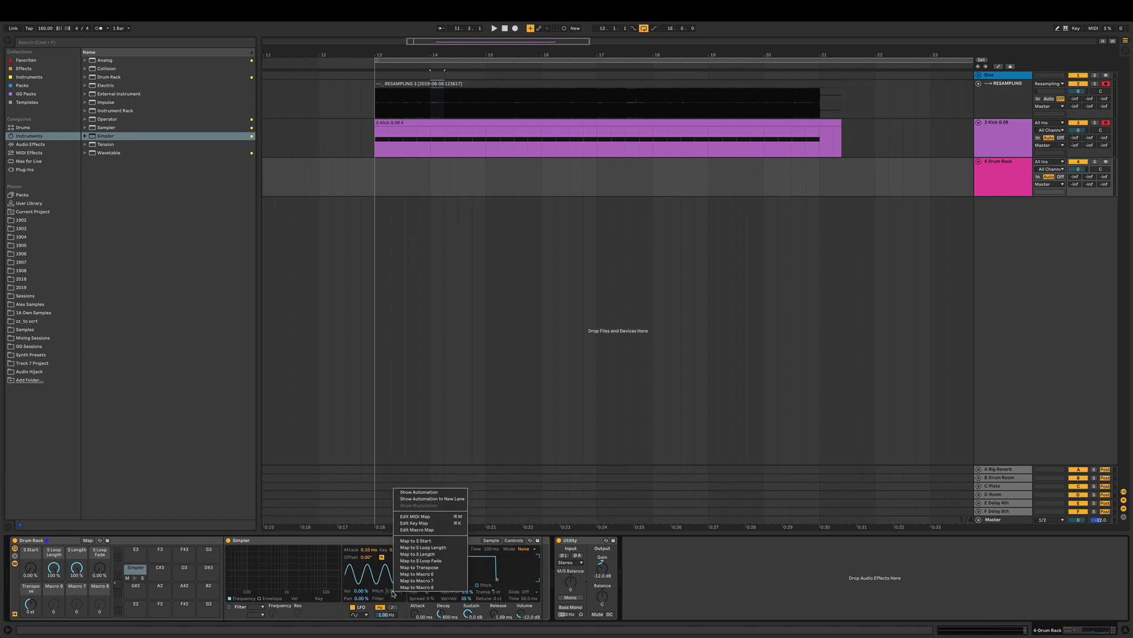
click(434, 573)
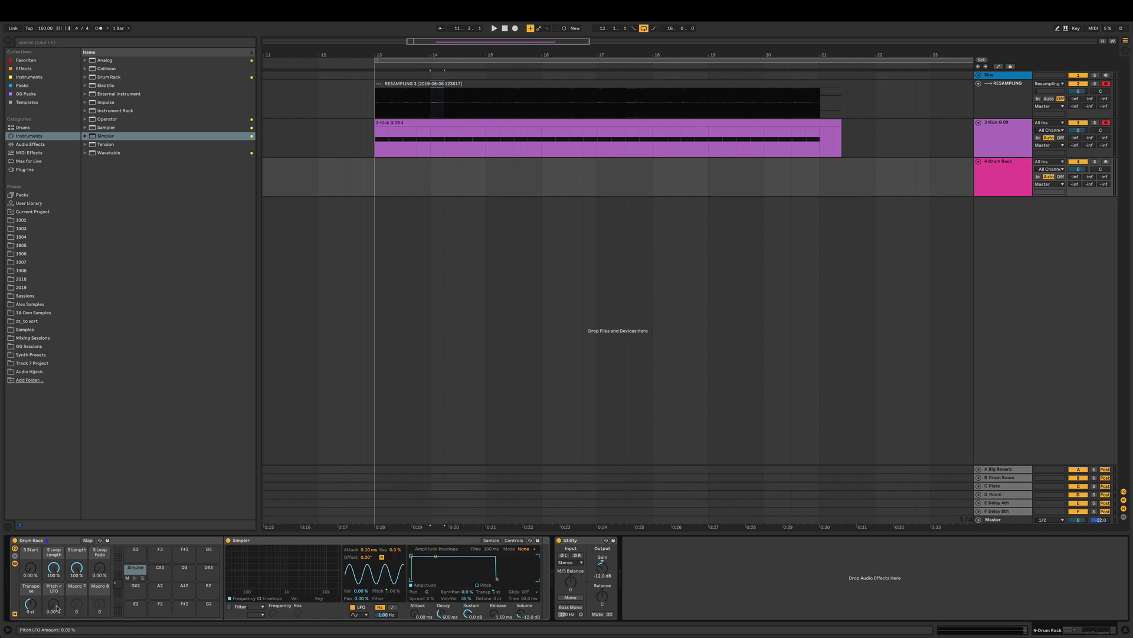
Sync the LFO rate to tempo at 1/48, map it to Macro 7, and enable the filter.
click(392, 608)
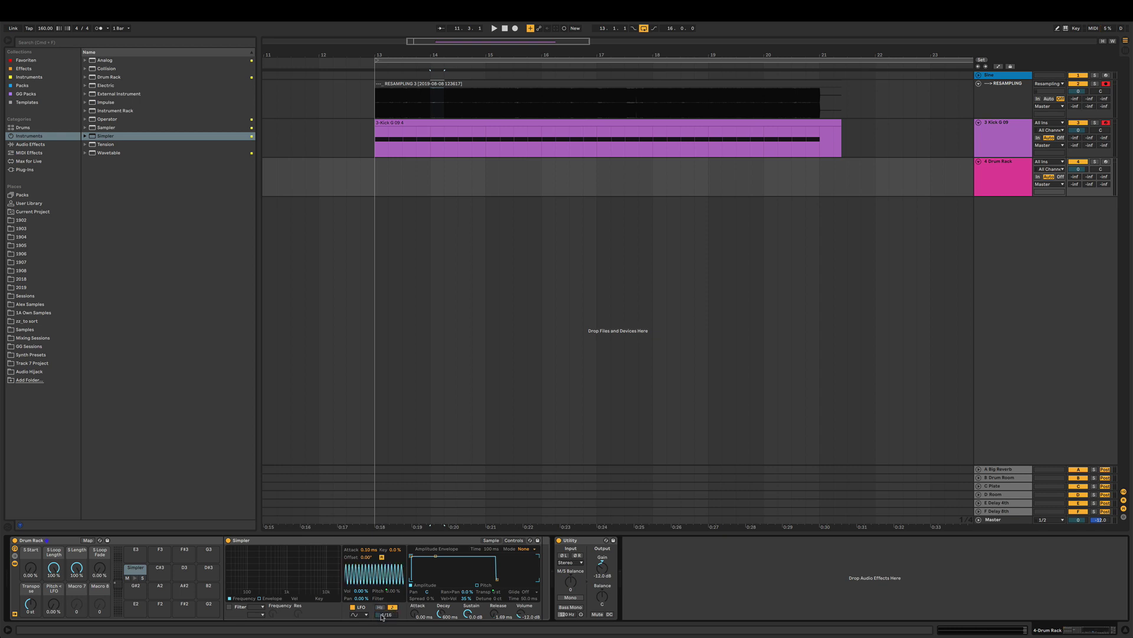
click(382, 614)
click(389, 604)
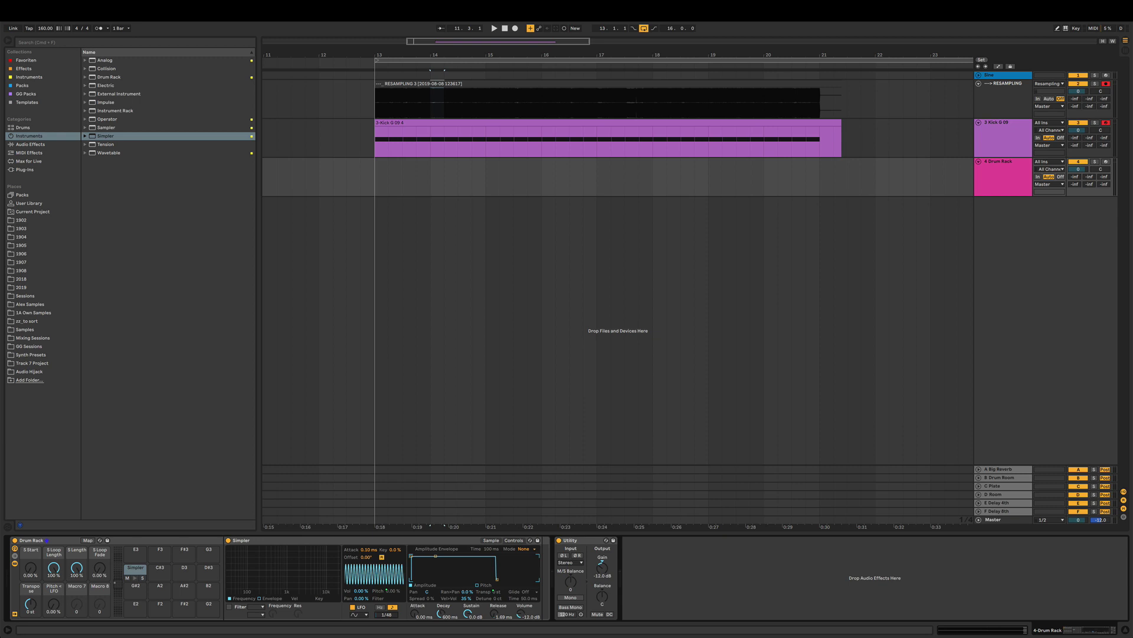
drag(387, 614, 386, 608)
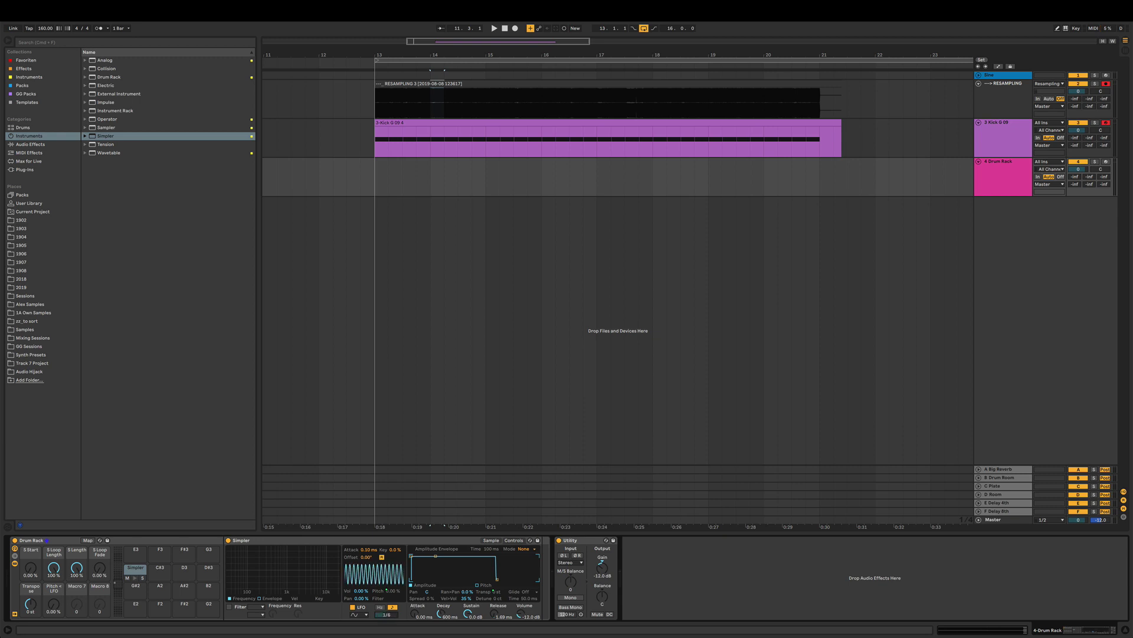
key(Up)
key(Up)
key(Up)
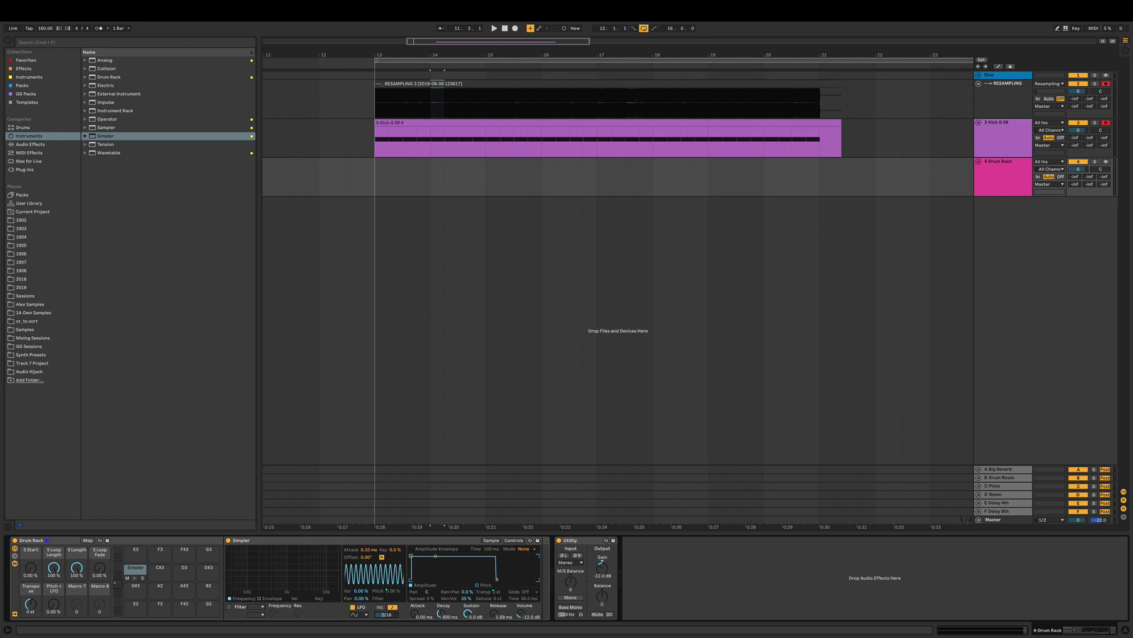
right_click(387, 614)
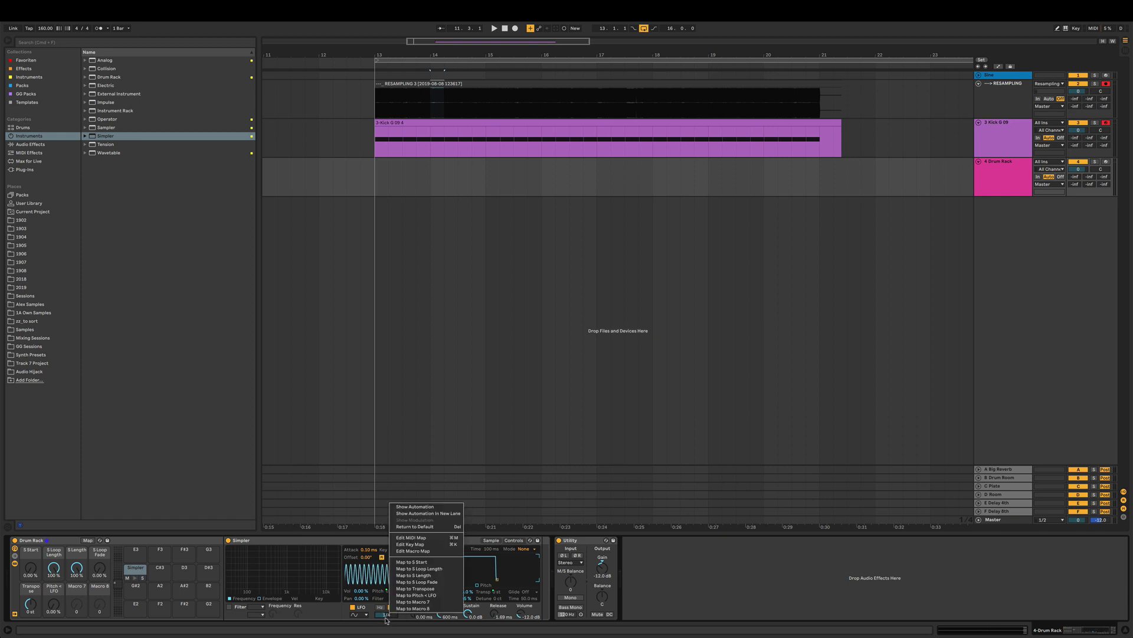
click(413, 602)
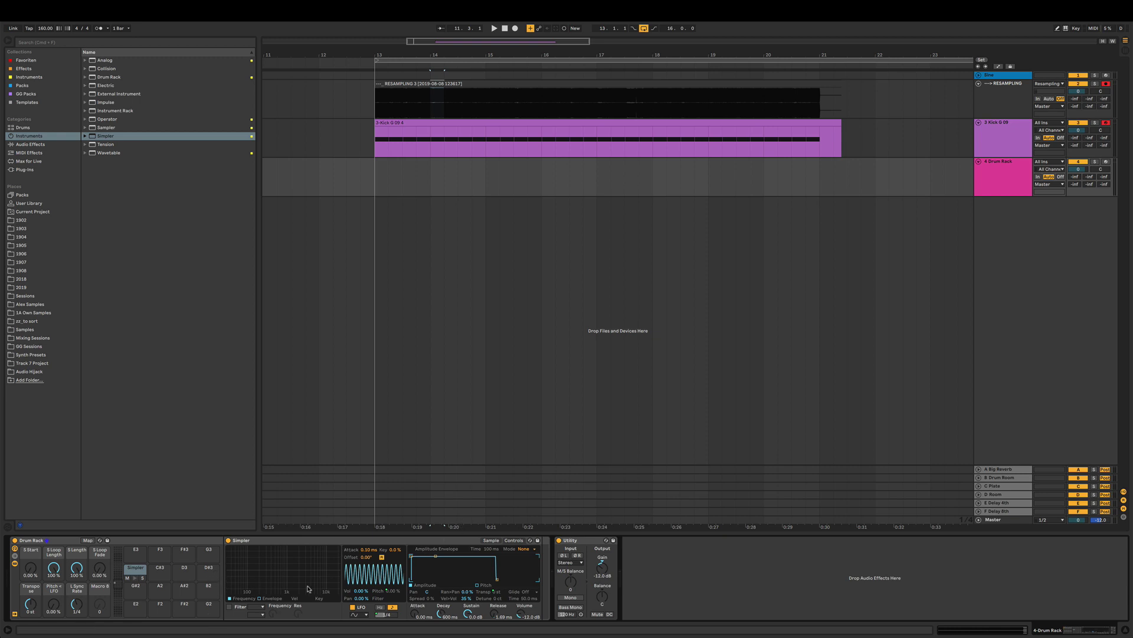
click(231, 606)
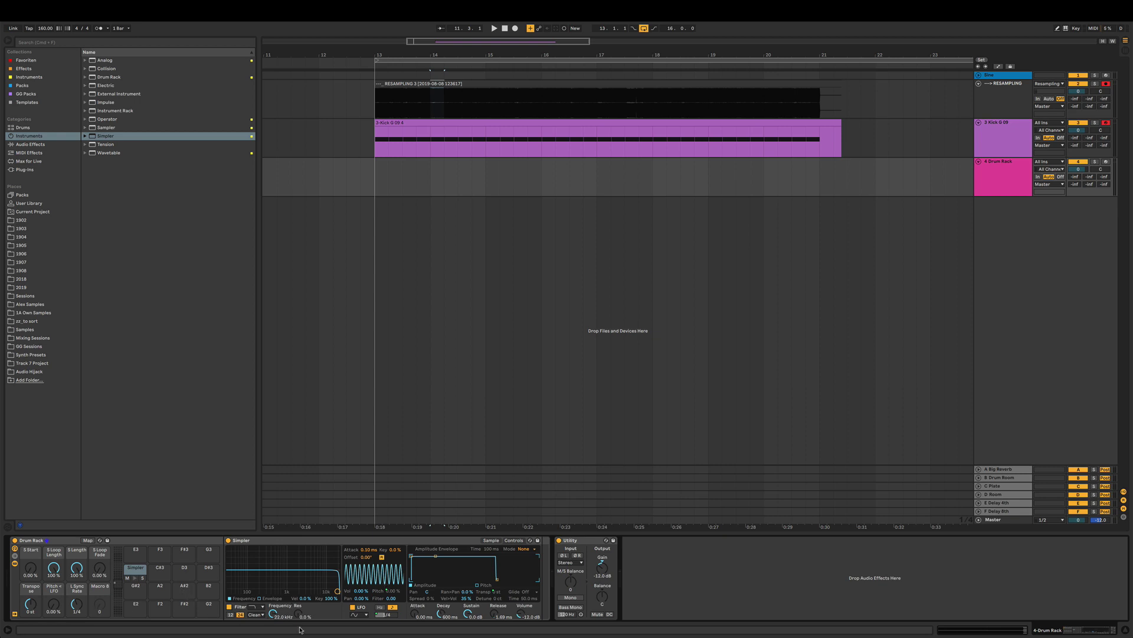
Map both Filter Frequency and Filter Res to Macro 8 and test the sweep.
right_click(274, 614)
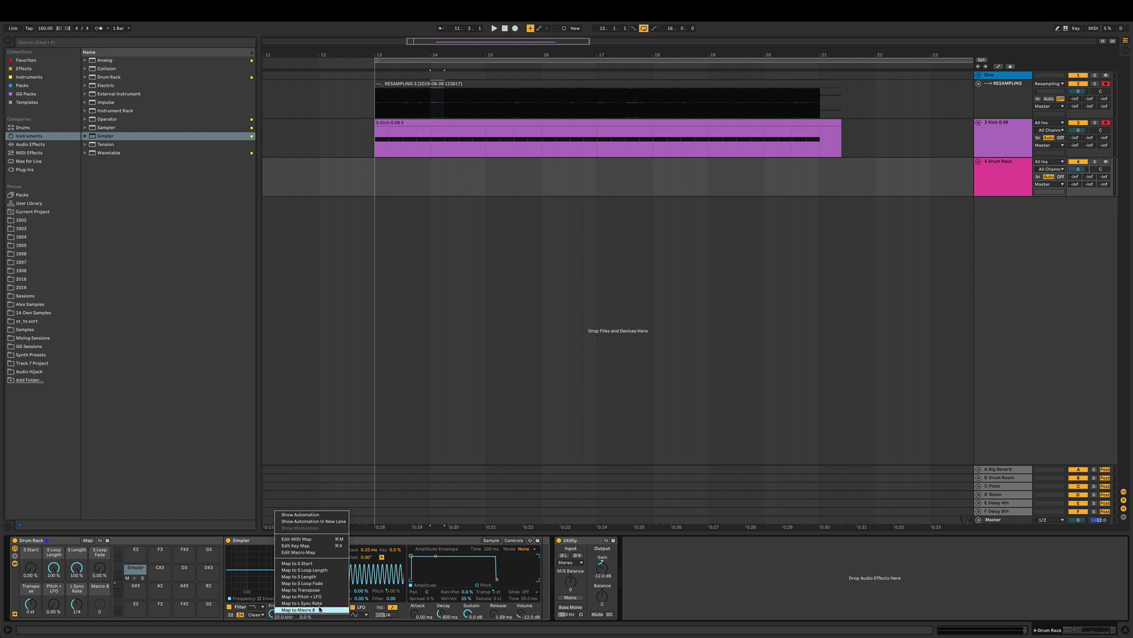
click(301, 610)
right_click(301, 617)
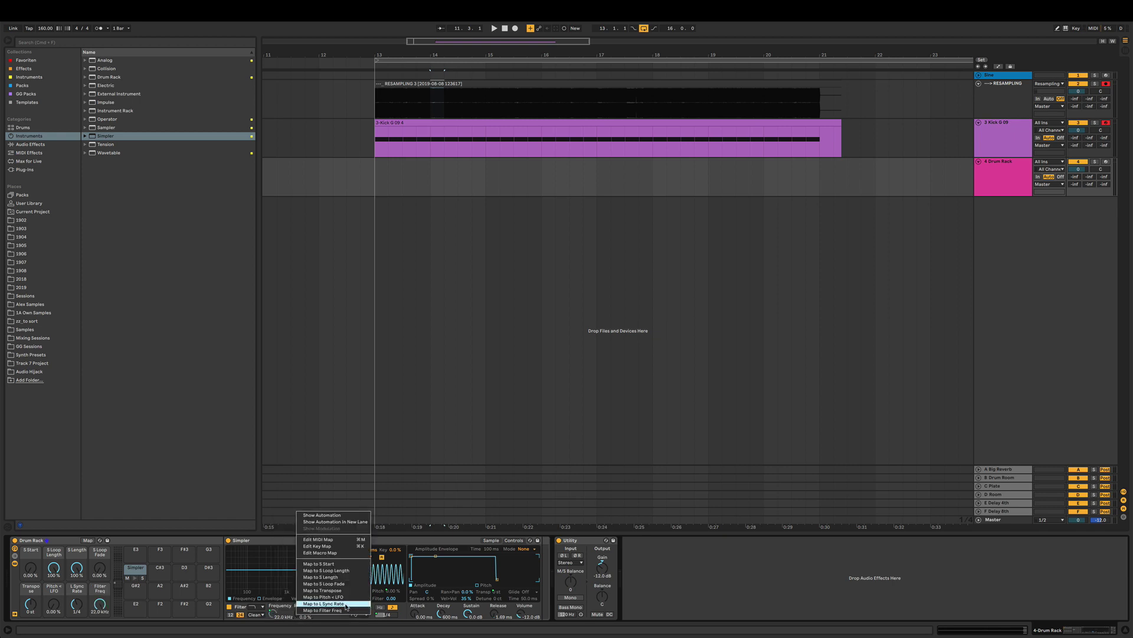
click(322, 607)
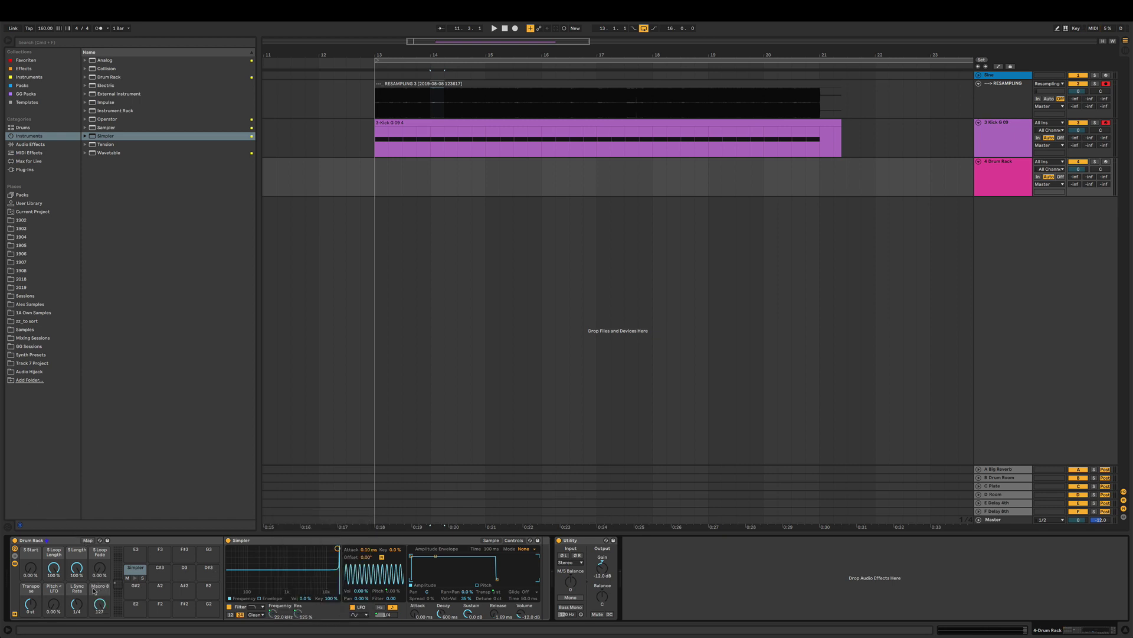
mouse_move(100, 604)
mouse_down()
mouse_move(100, 635)
mouse_move(100, 604)
mouse_up()
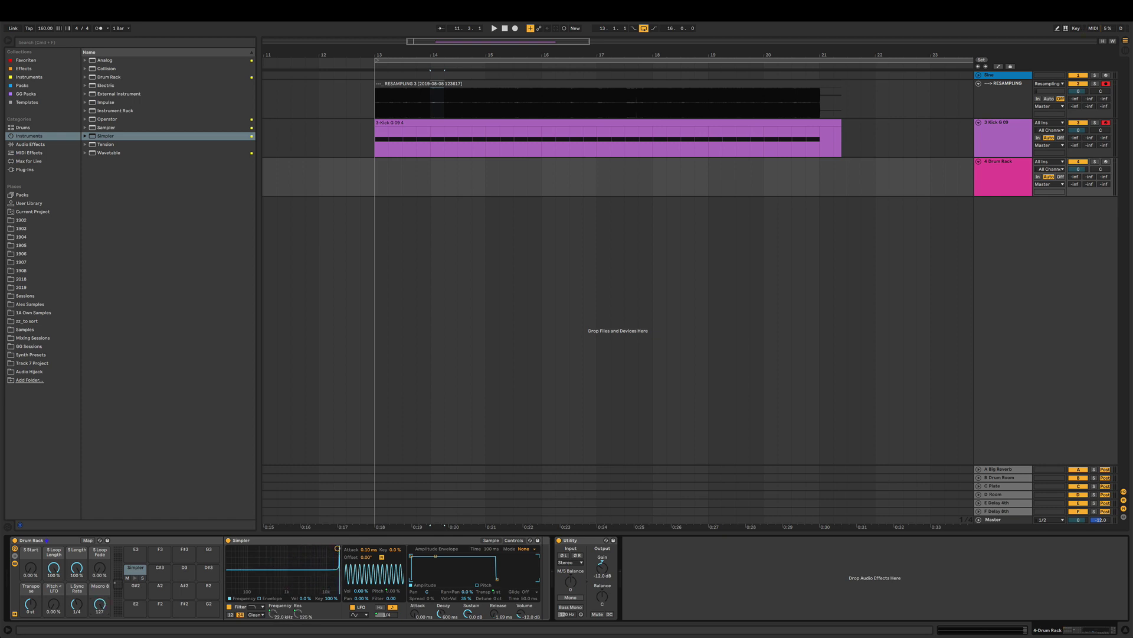
Invert the Macro 8 Filter Res mapping range, then turn Macro 8 down to darken the sound.
click(88, 541)
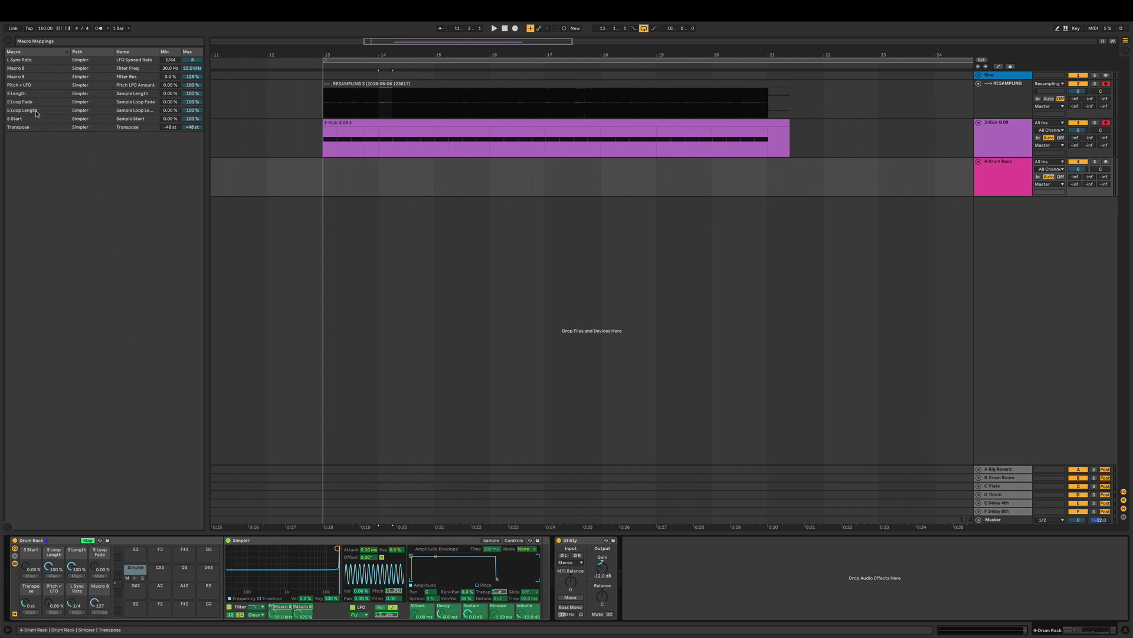
click(26, 76)
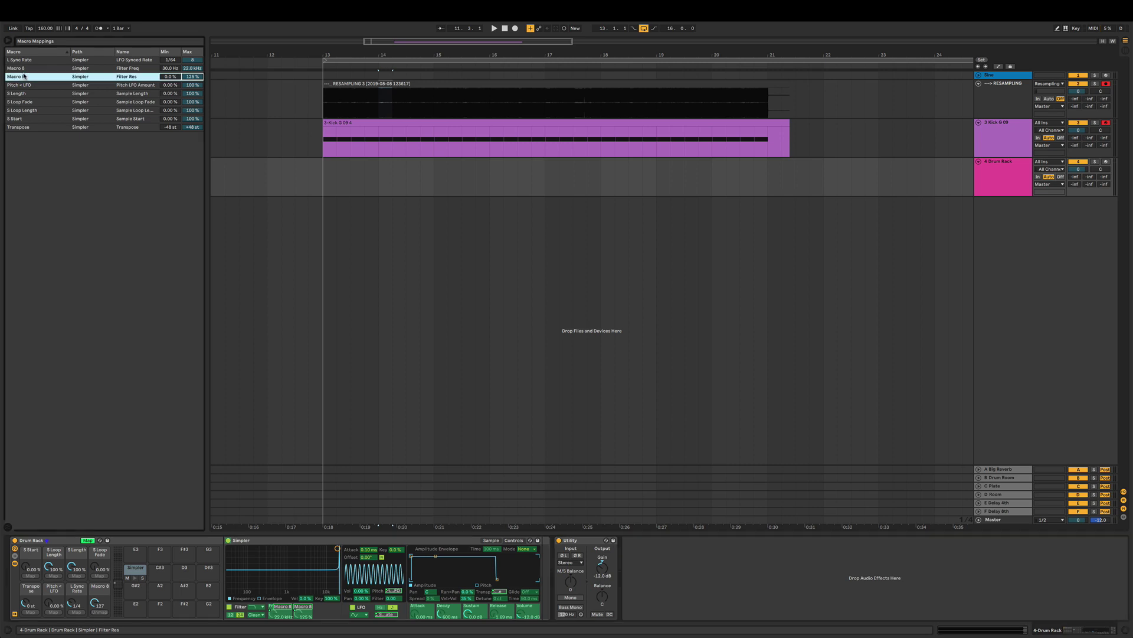
right_click(26, 76)
click(45, 78)
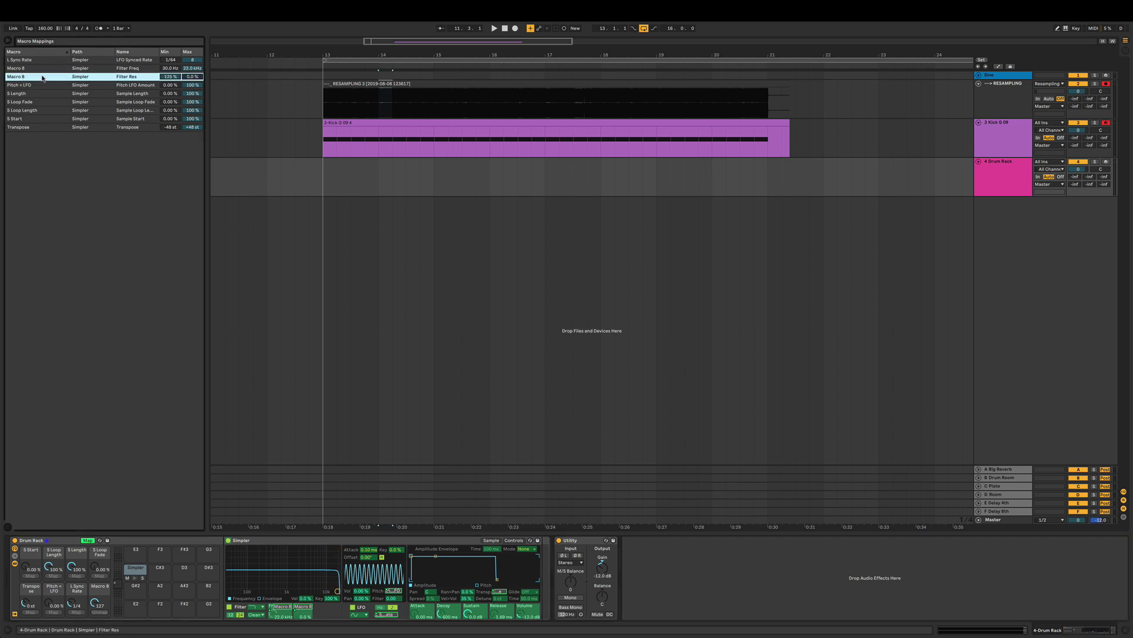
click(163, 76)
click(87, 539)
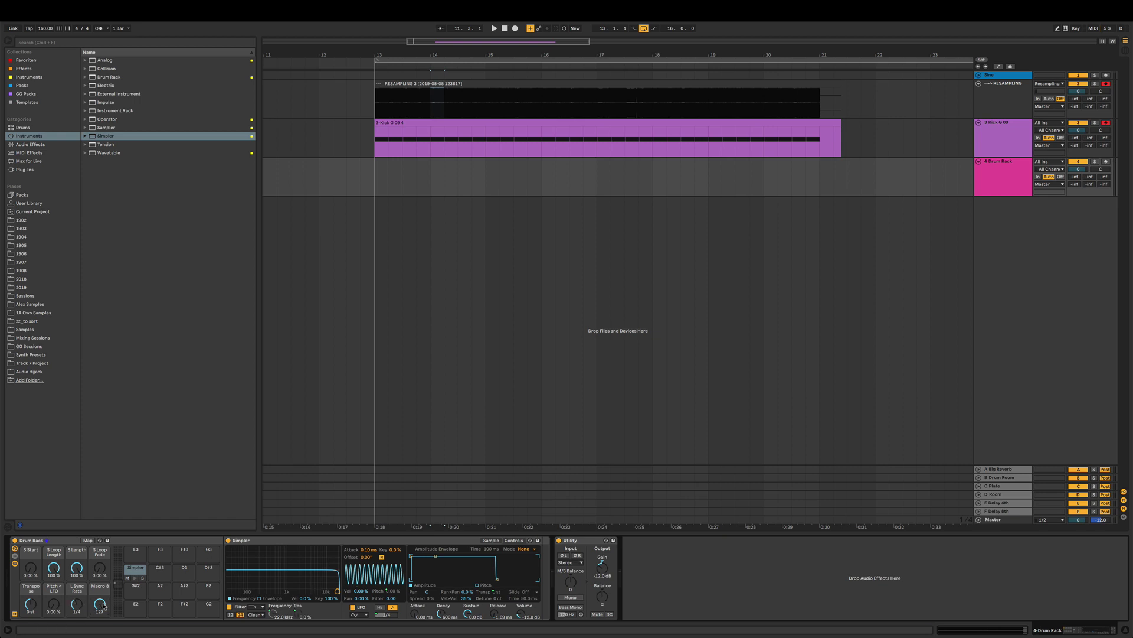
mouse_move(103, 605)
mouse_down()
mouse_move(103, 637)
mouse_move(103, 602)
mouse_up()
right_click(231, 608)
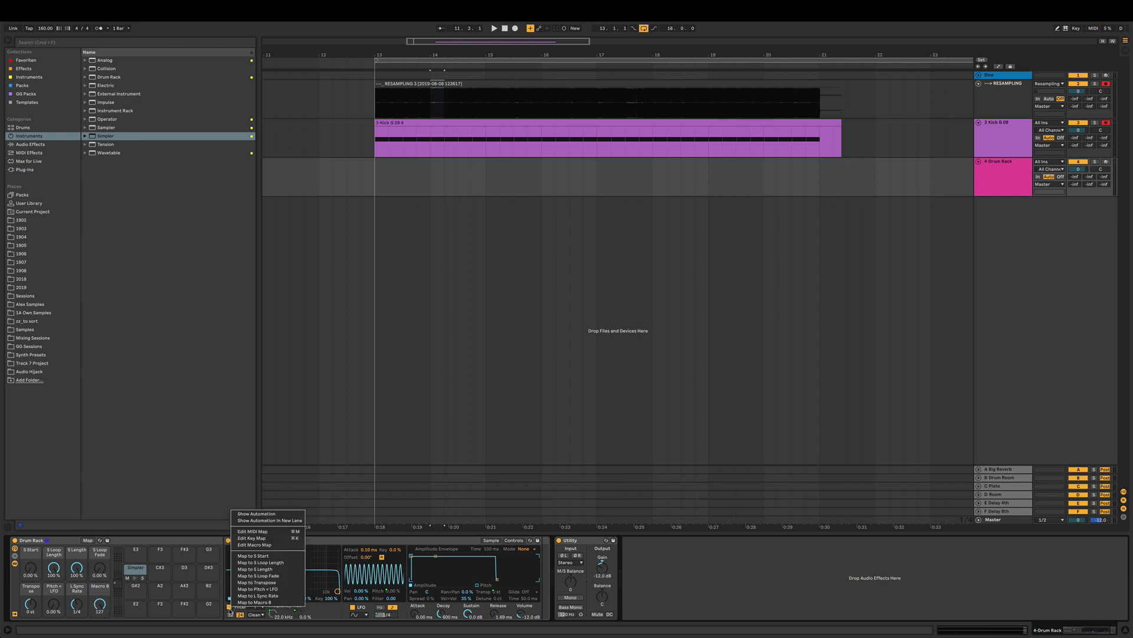
click(269, 601)
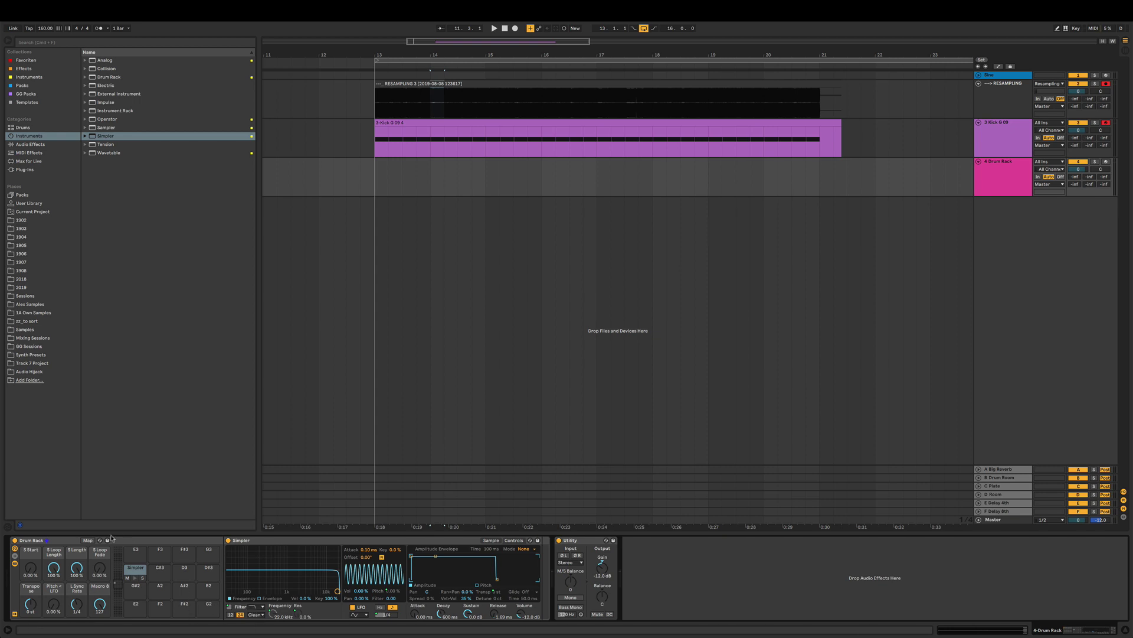
click(89, 540)
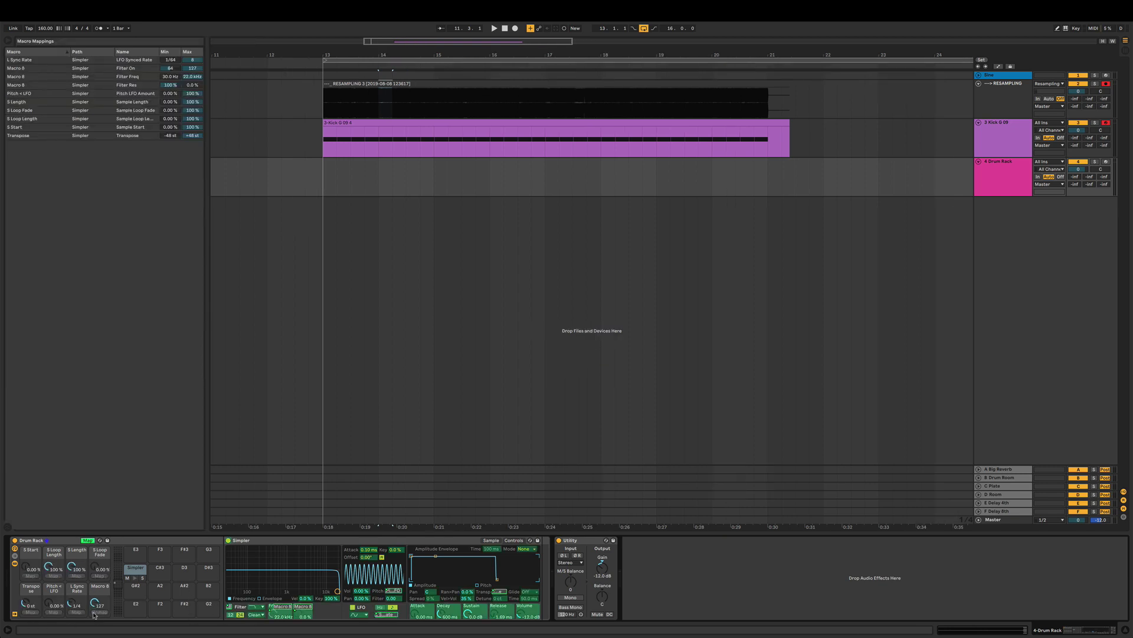
click(88, 540)
drag(101, 608, 100, 561)
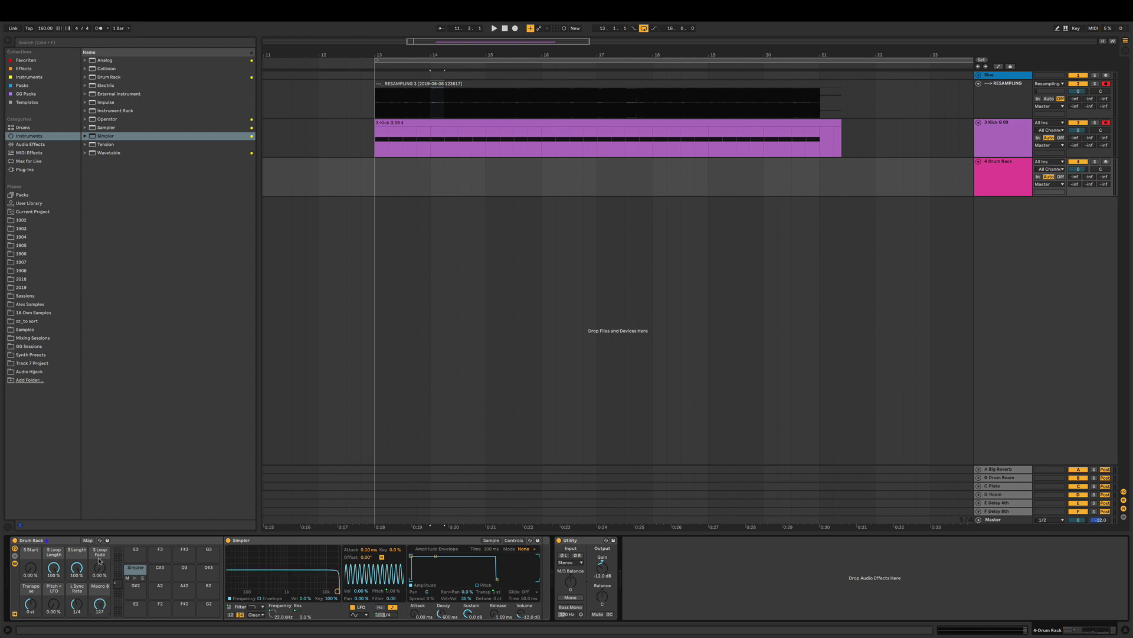
click(87, 540)
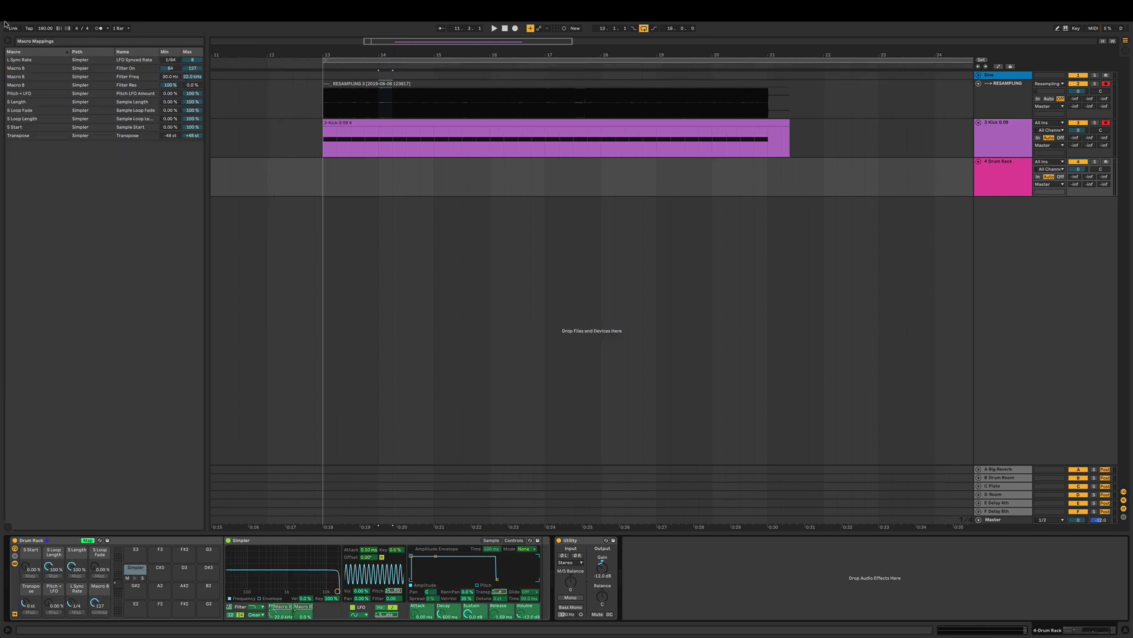
click(193, 69)
mouse_move(175, 69)
mouse_down()
mouse_move(175, 57)
mouse_move(196, 71)
mouse_up()
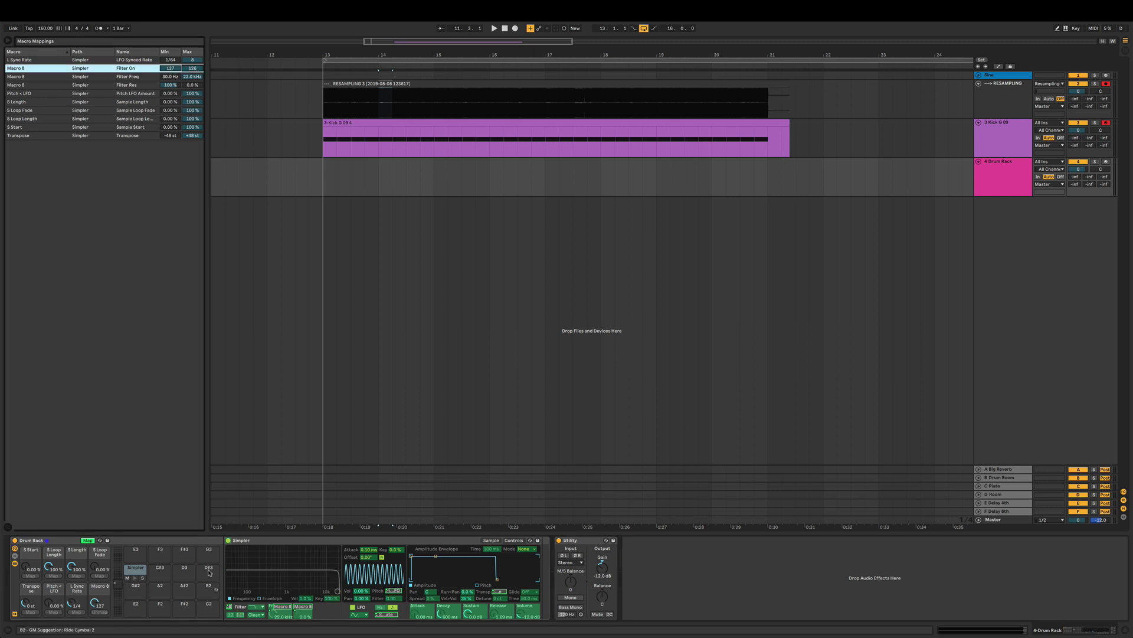
click(85, 540)
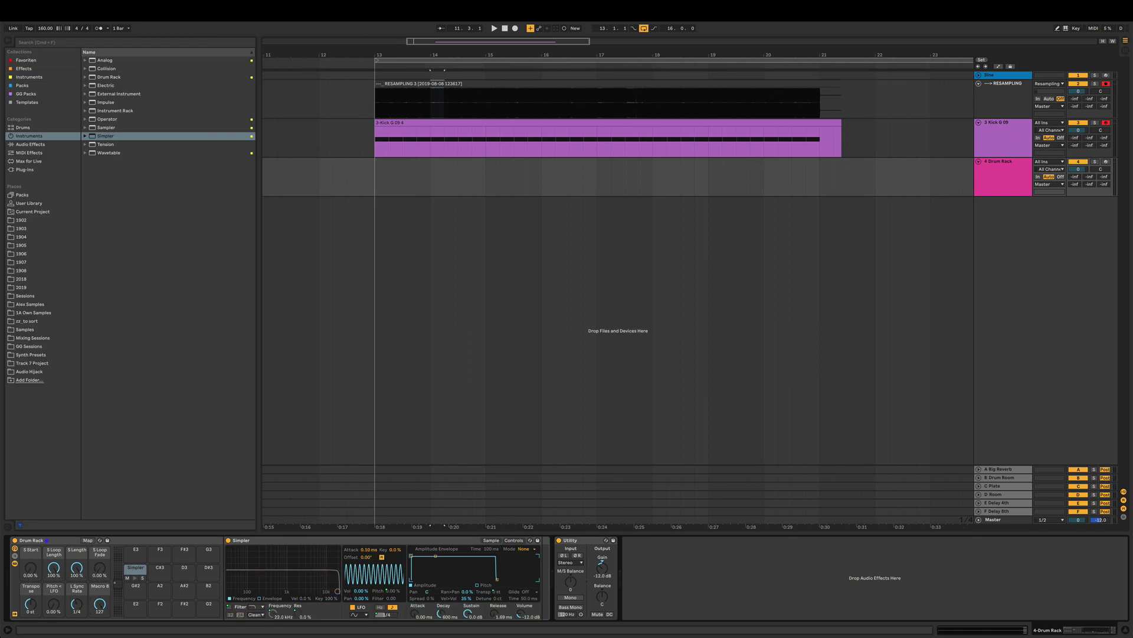
drag(100, 603, 100, 552)
Switch Simpler to its Sample view and turn the SNAP button off.
click(490, 540)
click(512, 540)
click(495, 541)
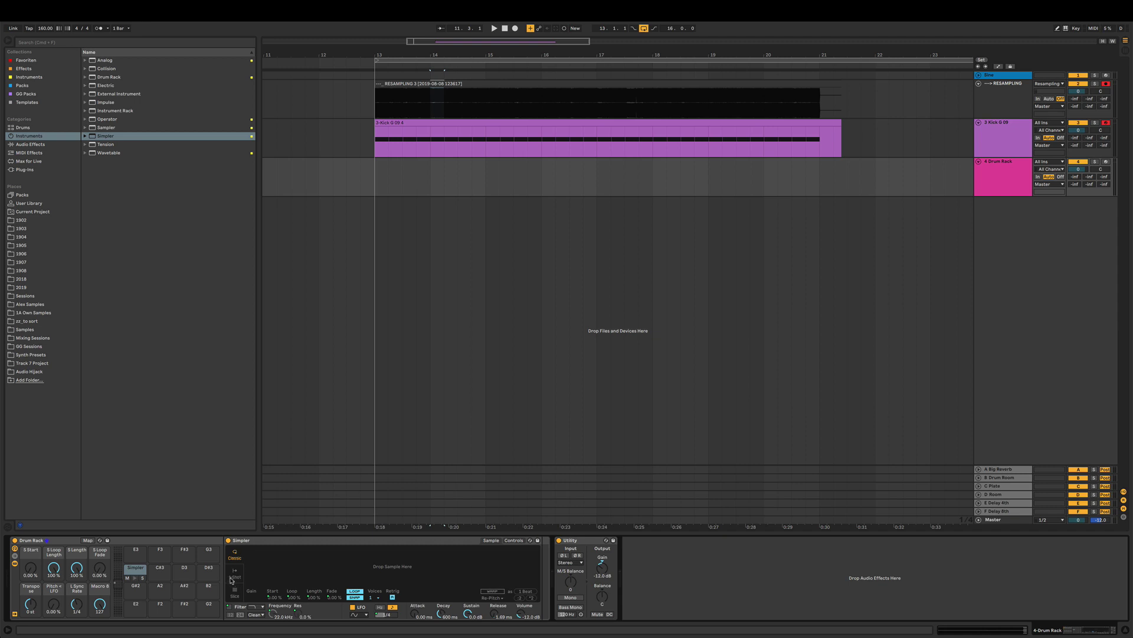
click(353, 597)
click(388, 617)
Colour the four sample macro labels (Start, Loop, Length, Loop Fade) white.
right_click(30, 551)
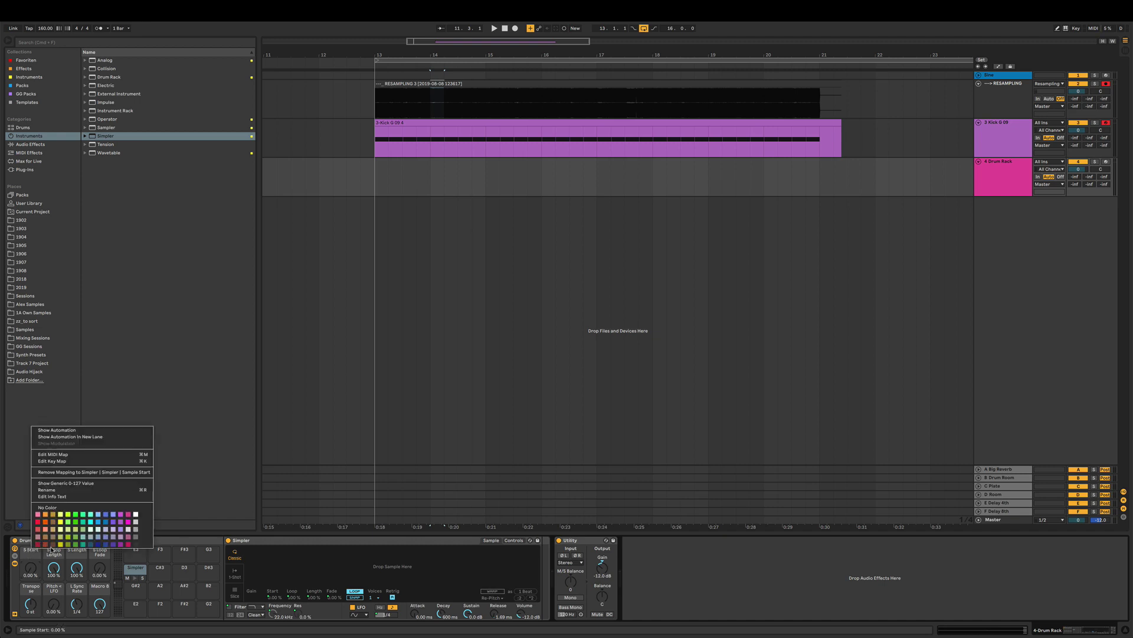
click(136, 515)
right_click(49, 552)
click(154, 516)
right_click(77, 552)
click(183, 516)
right_click(101, 552)
click(205, 515)
Rename the sample macros to 'Start', 'Loop' and 'Loop Fade'.
click(30, 554)
key(super+r)
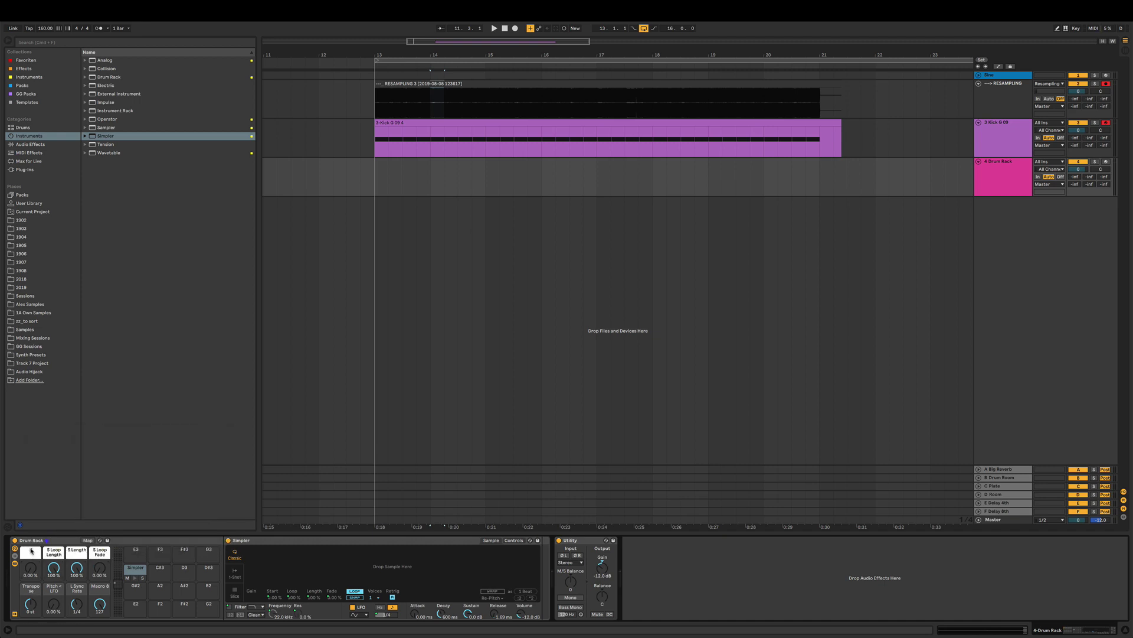
text(Start)
key(Return)
click(54, 553)
key(super+r)
text(Loop)
key(Return)
click(100, 555)
key(super+r)
text(Loop Fade)
key(Return)
Colour the Transpose, Pitch < LFO and L Sync Rate macros green, make Macro 8 blue and name it 'Filter'.
right_click(30, 589)
click(84, 557)
right_click(25, 588)
click(71, 555)
right_click(55, 589)
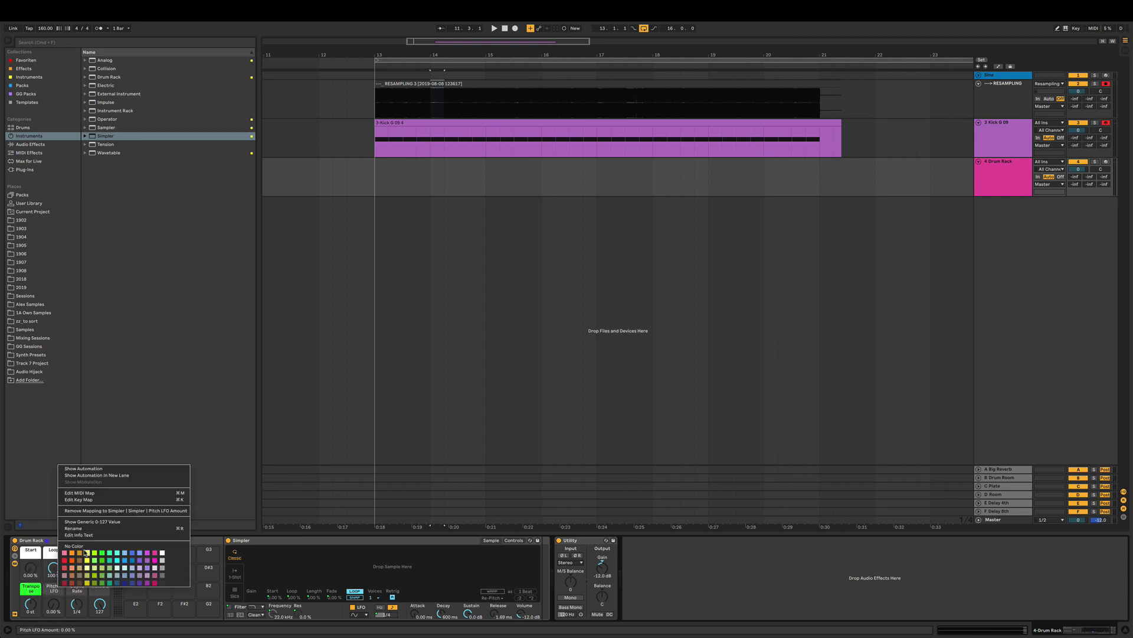
click(101, 553)
right_click(77, 589)
click(124, 553)
right_click(96, 588)
click(167, 552)
key(super+r)
text(Filter)
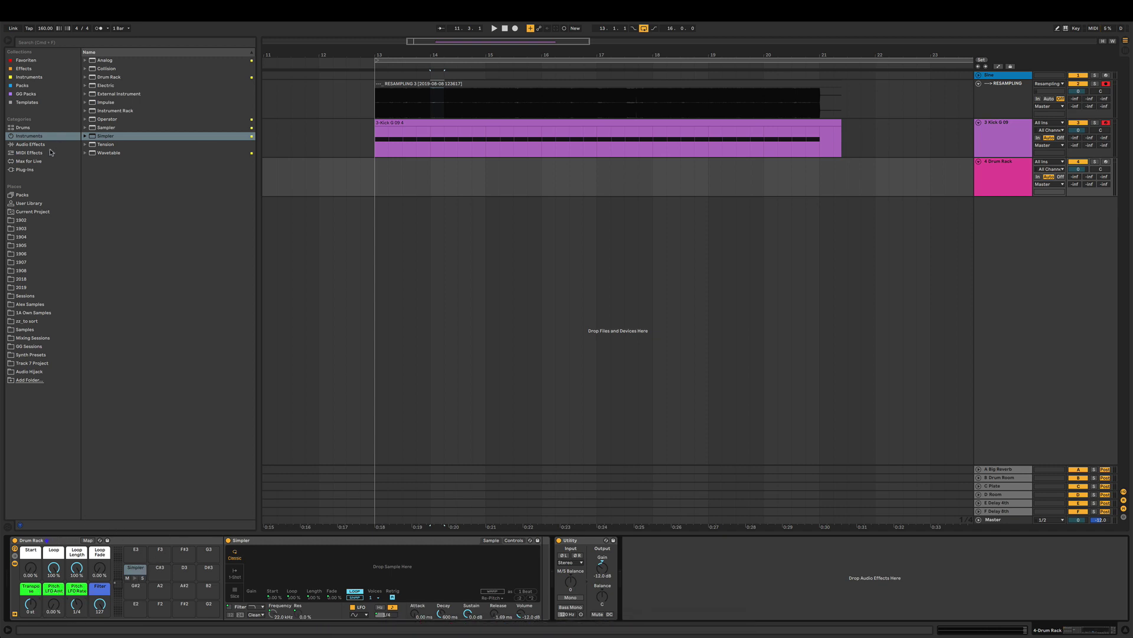
Drag the Drum Rack into User Library > Defaults > Slicing, saving it as 'Tricks Slicing 2019.adg'.
click(40, 204)
click(147, 50)
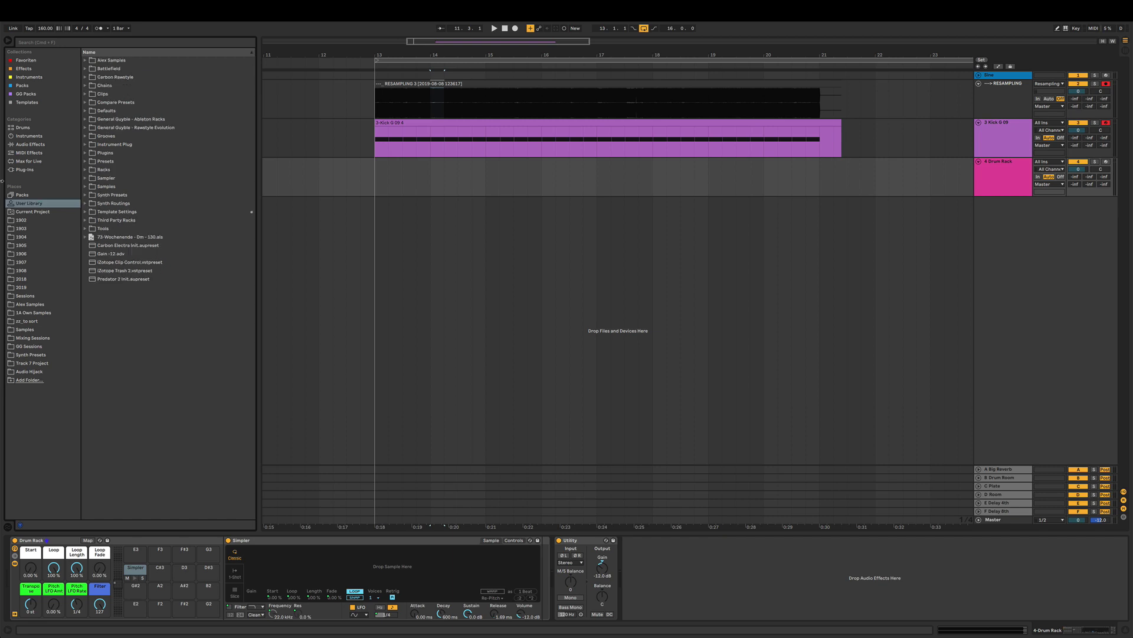
click(86, 111)
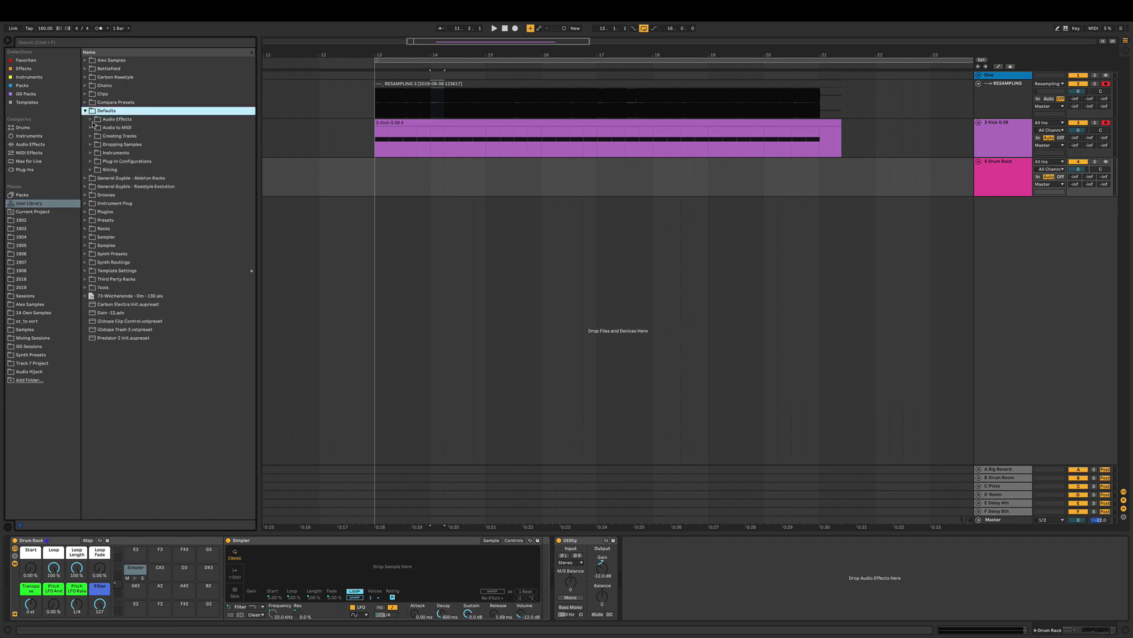
click(90, 170)
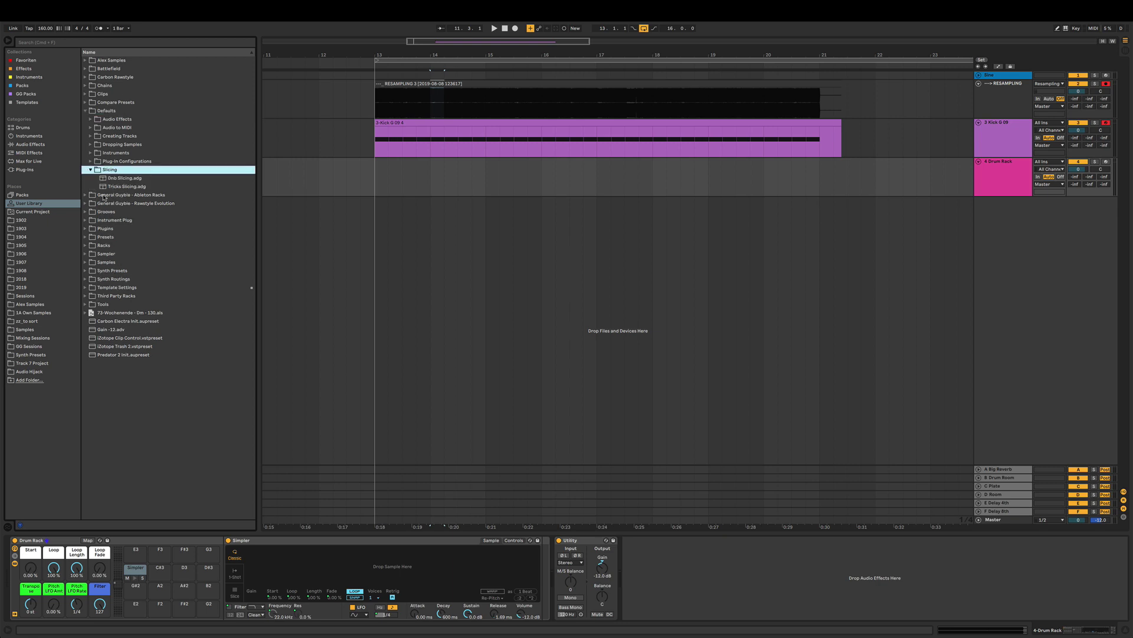
click(29, 540)
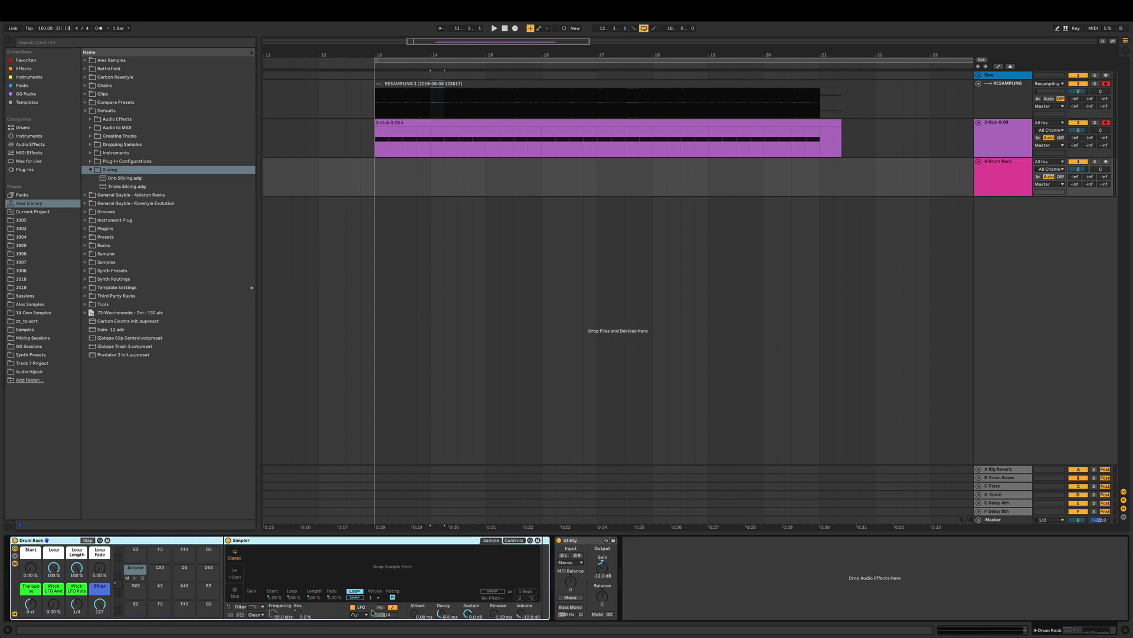
drag(29, 540, 131, 186)
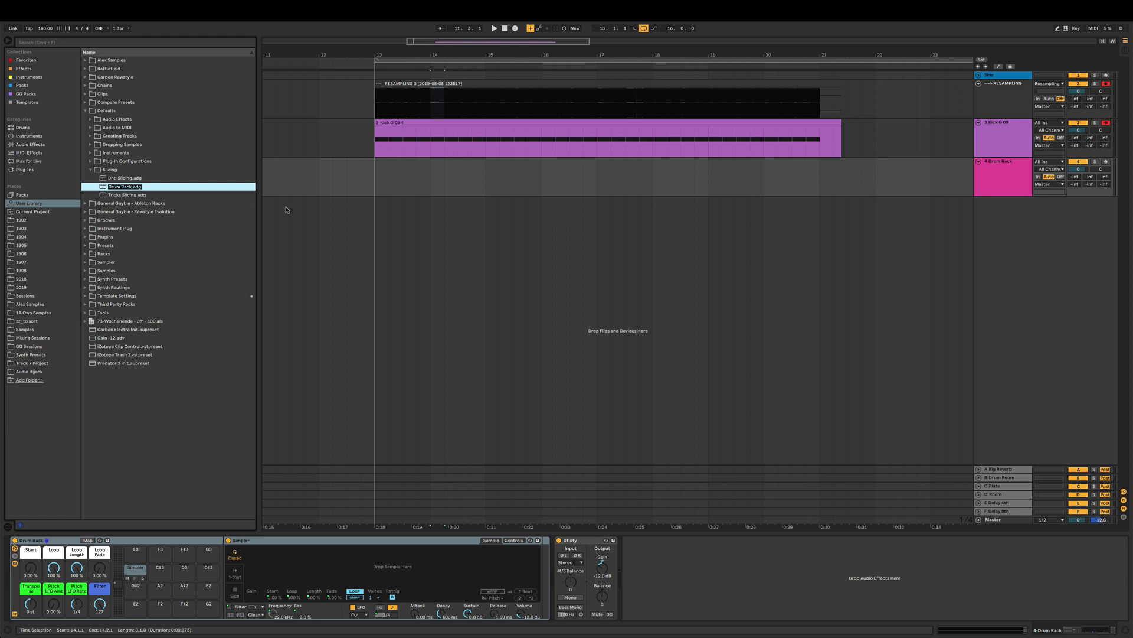
text(Tricks Slicing 2019)
key(Return)
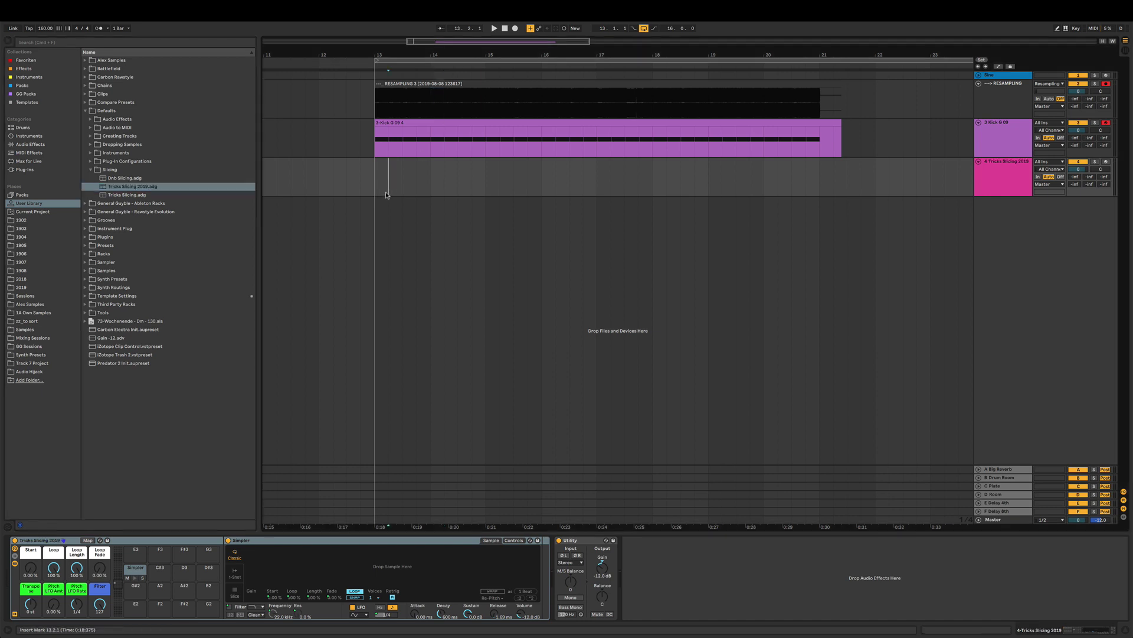
click(422, 81)
Switch the RESAMPLING 3 clip's warp mode to Tones, leaving grain size at 30.00.
double_click(423, 82)
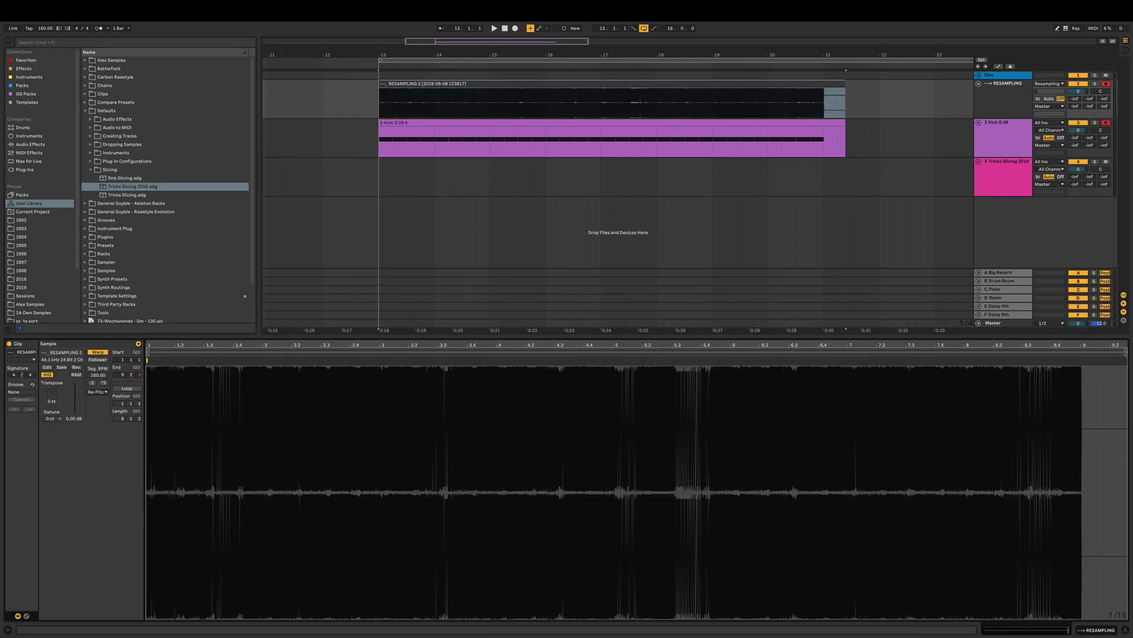
click(98, 392)
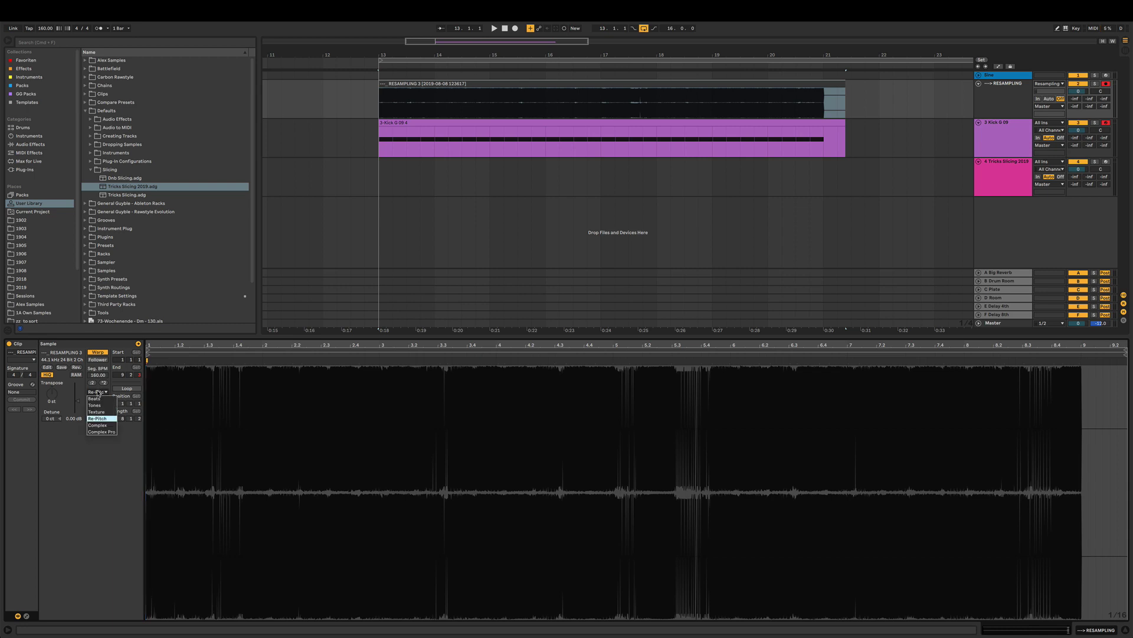
click(99, 405)
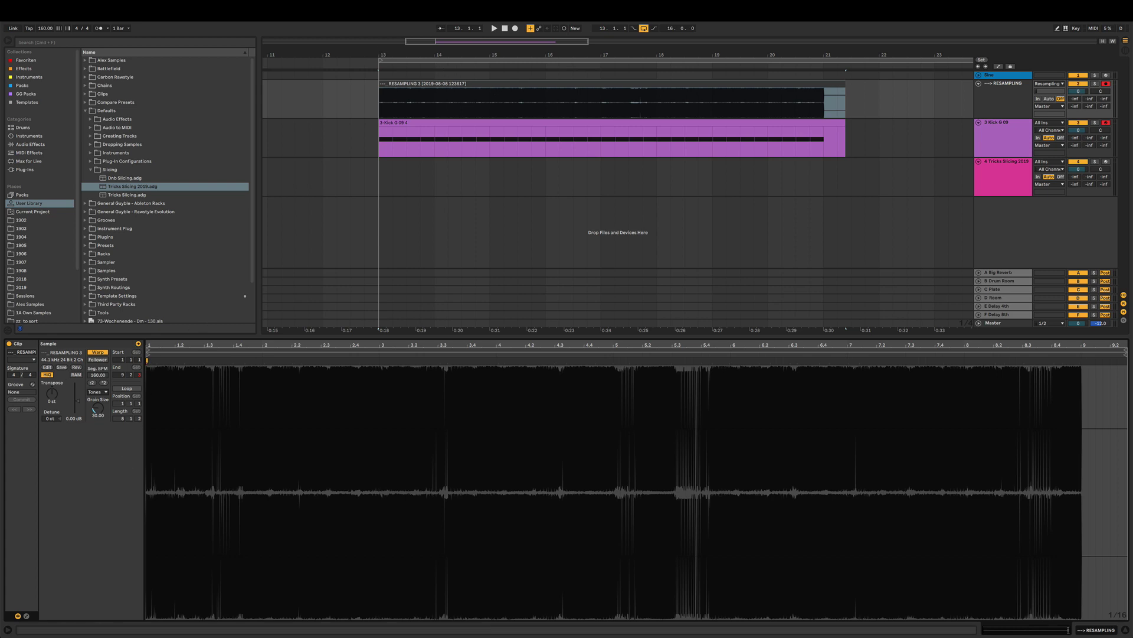
drag(394, 55, 394, 23)
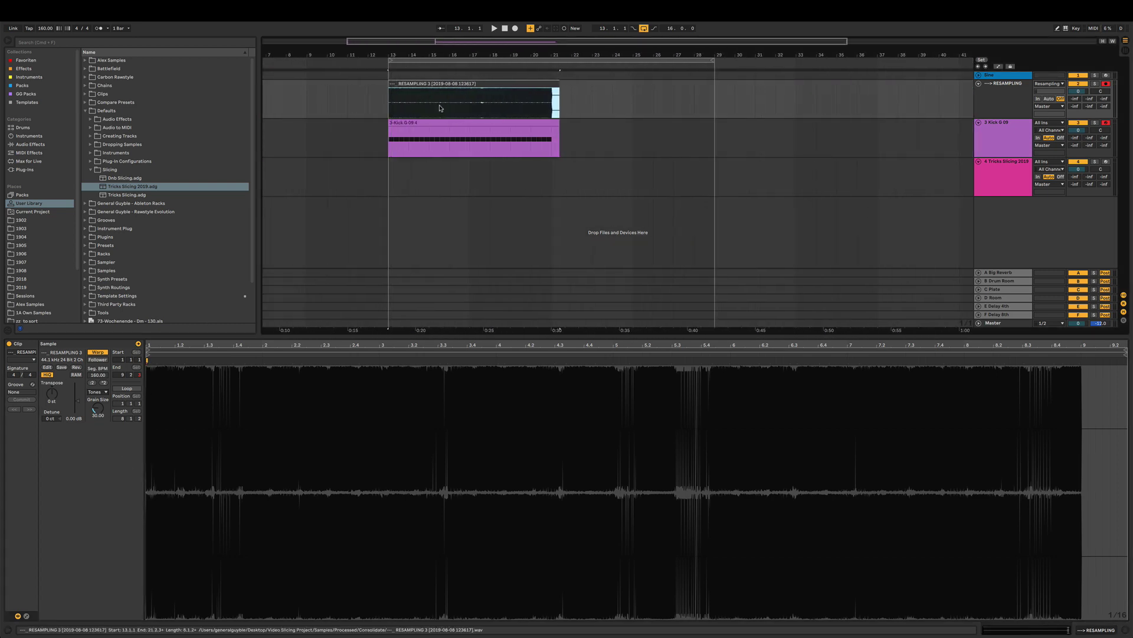
Slice RESAMPLING 3 to a new MIDI track using 1/4 Note divisions and the Tricks Slicing 2019 preset.
right_click(429, 87)
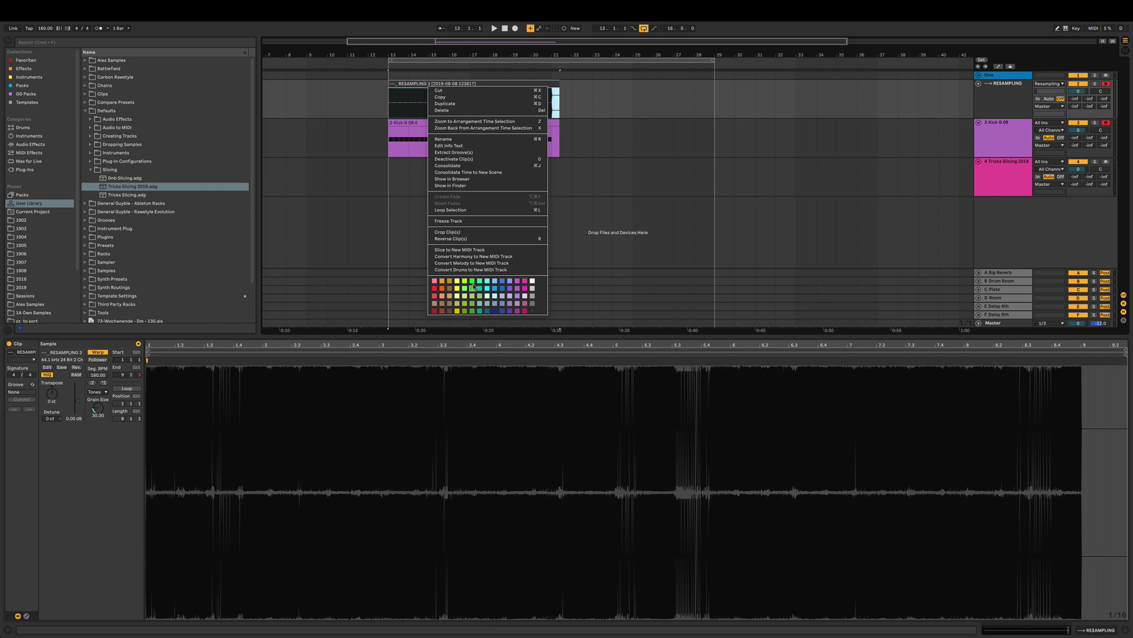
click(475, 250)
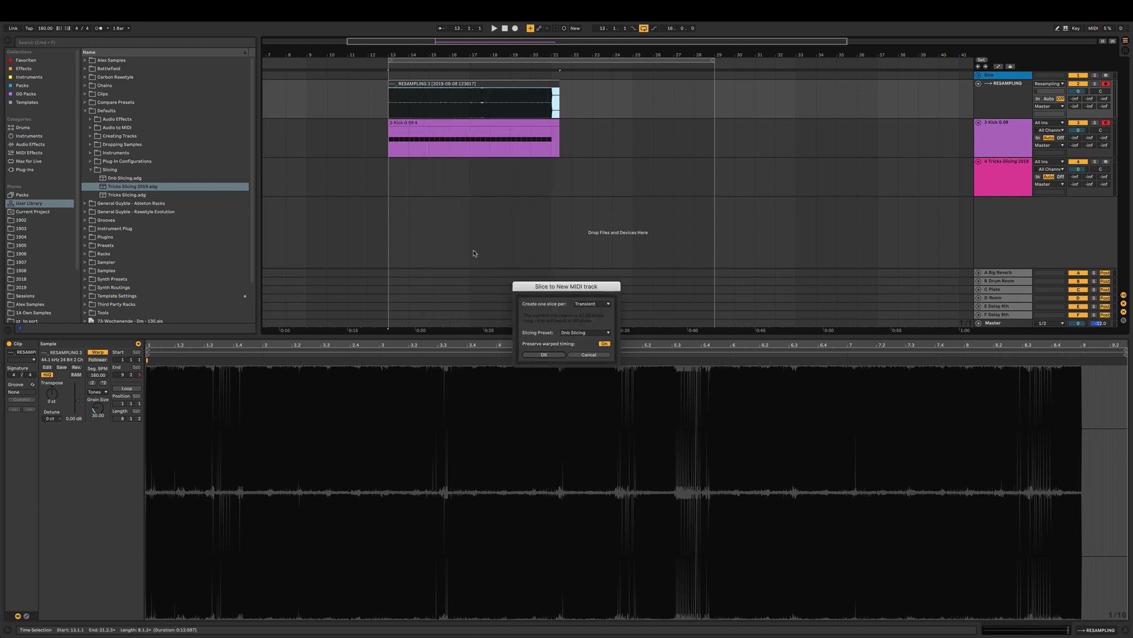
click(595, 304)
click(590, 308)
click(585, 333)
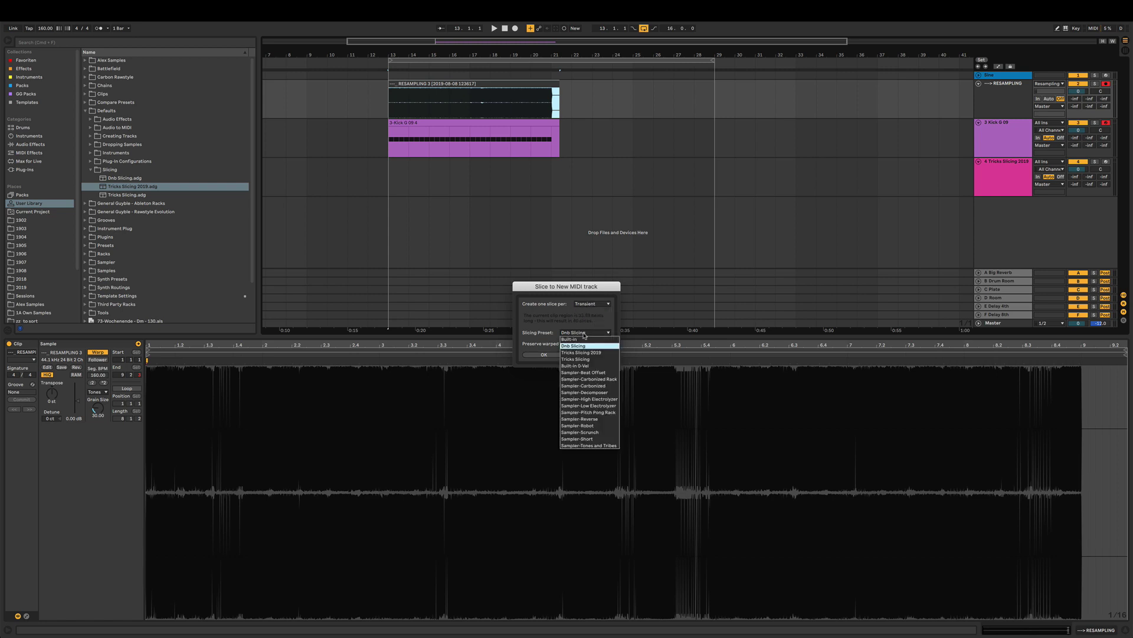
click(586, 353)
click(595, 306)
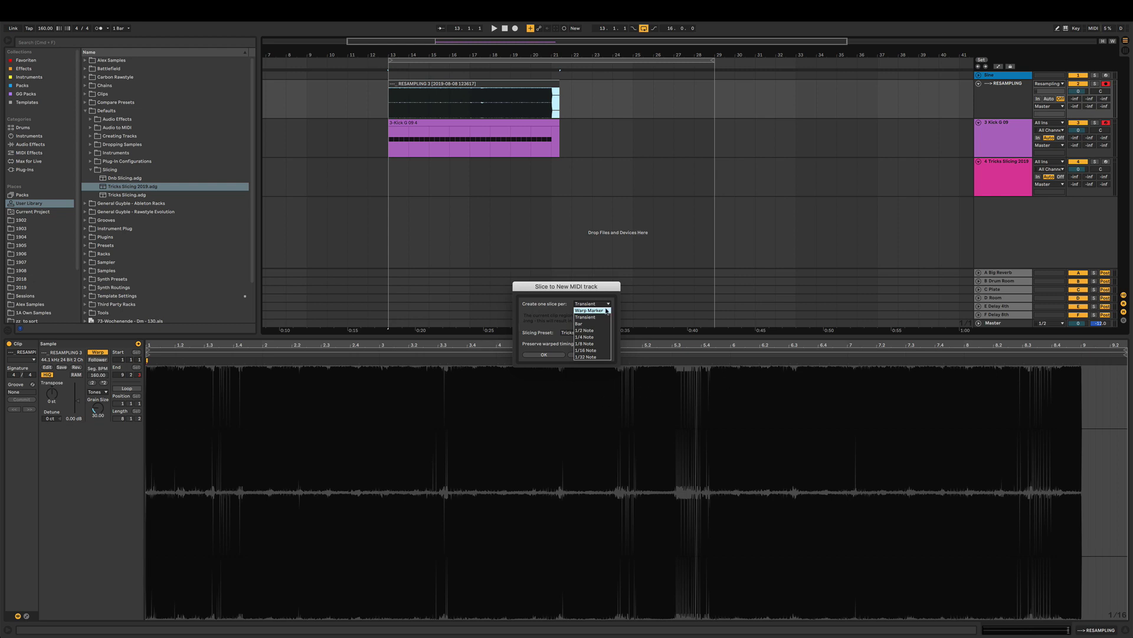
key(Down)
key(Down)
click(586, 337)
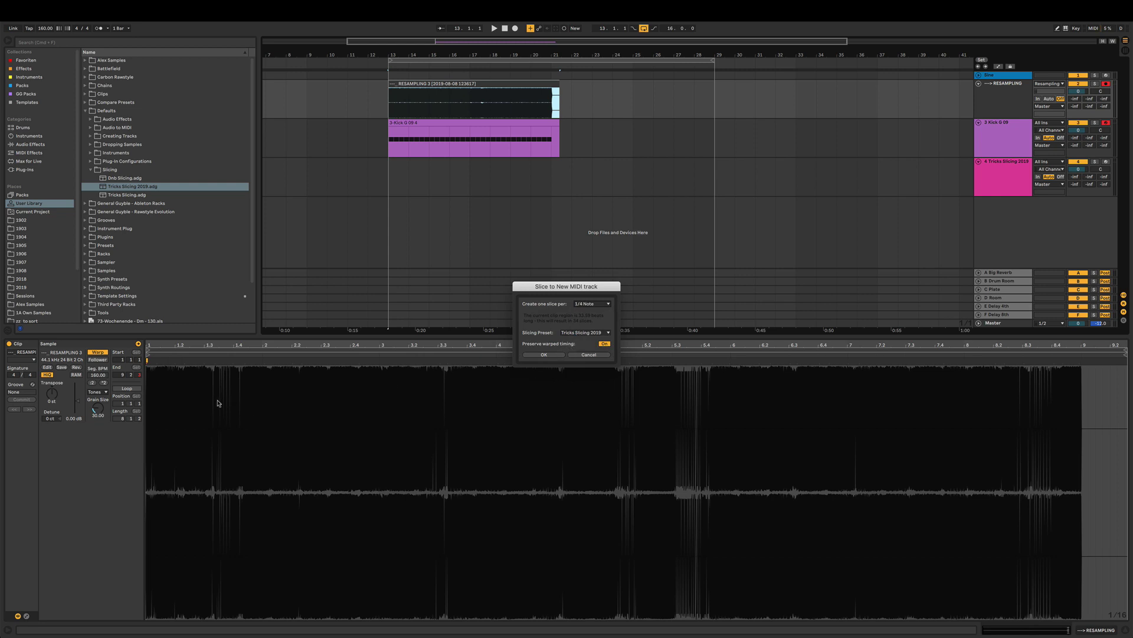
click(545, 355)
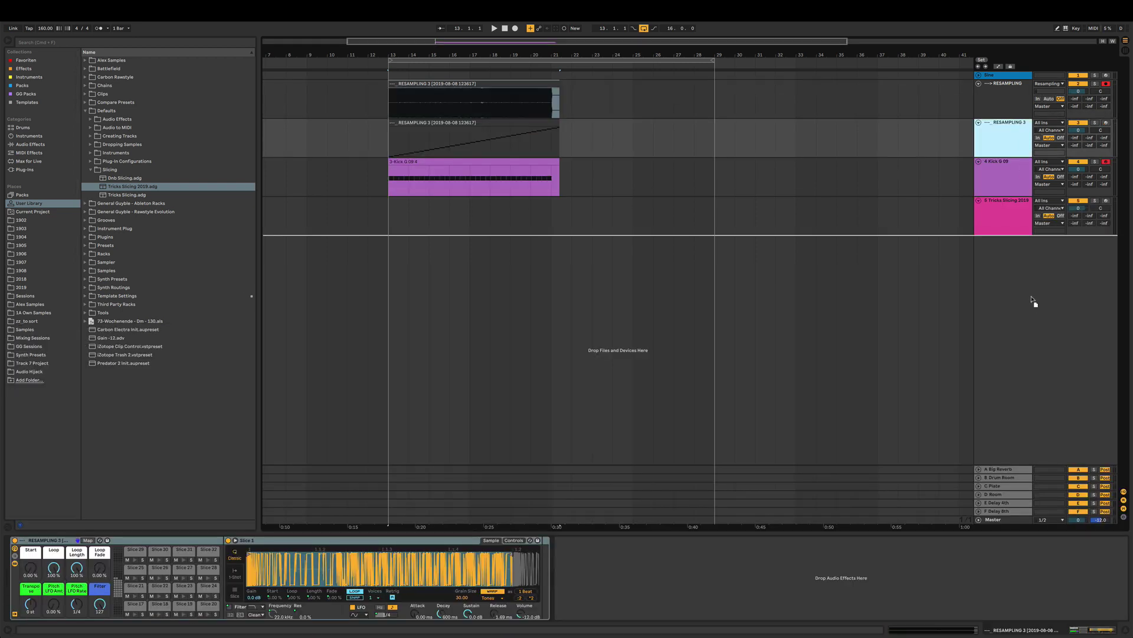
Move the sliced RESAMPLING 3 track to the bottom, lower it to -3.1 dB, and solo it playing.
drag(1033, 303, 1032, 304)
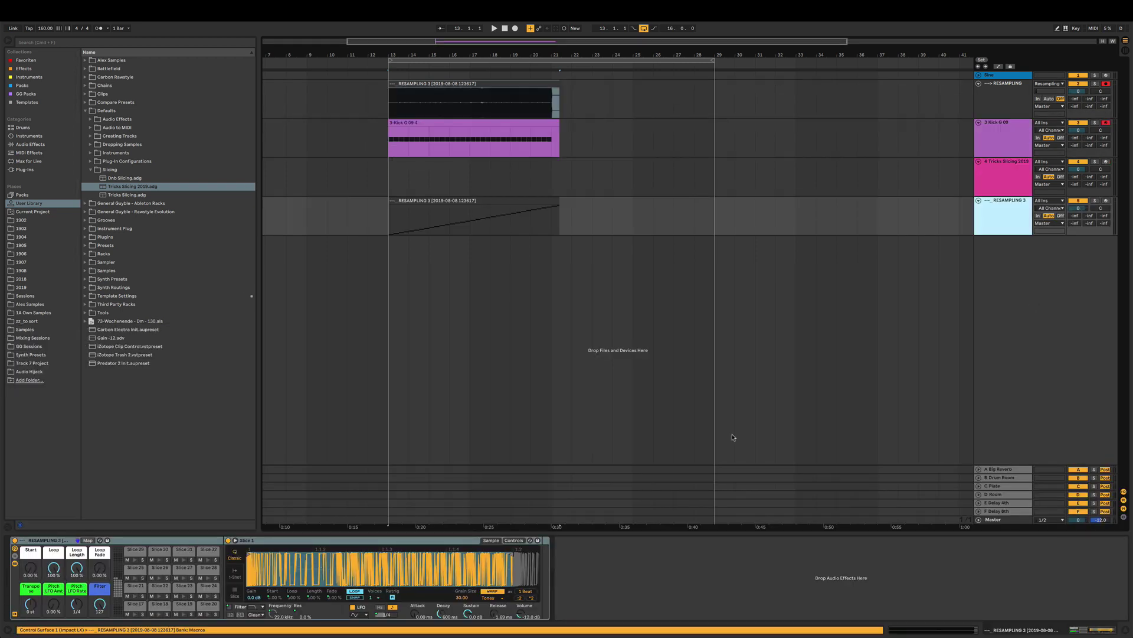
drag(1079, 208, 1078, 217)
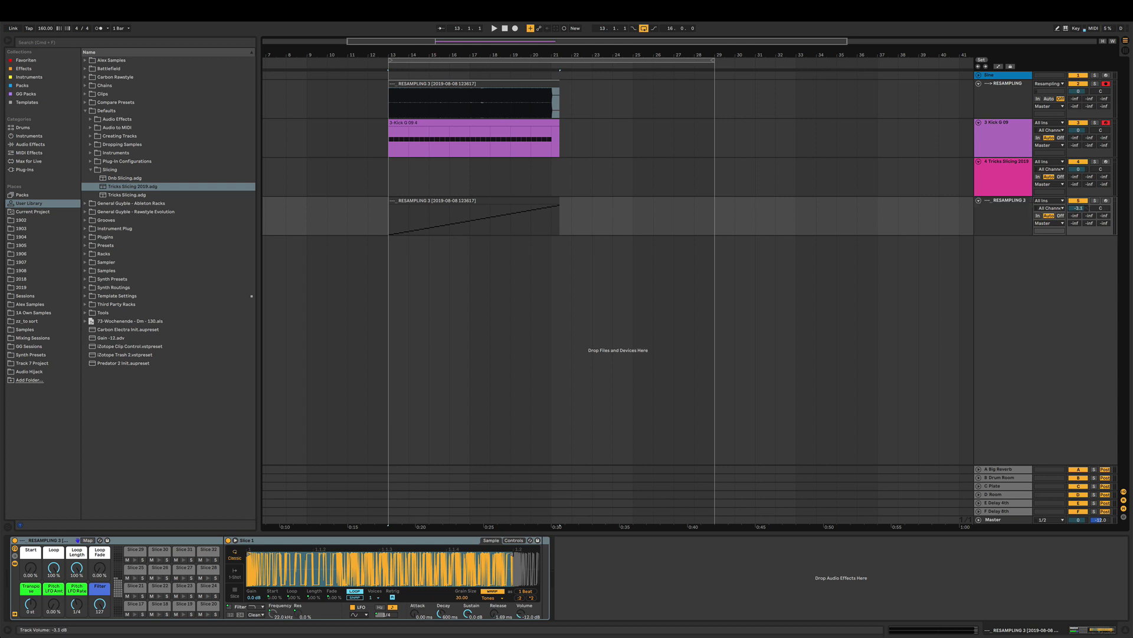
click(1095, 200)
key(space)
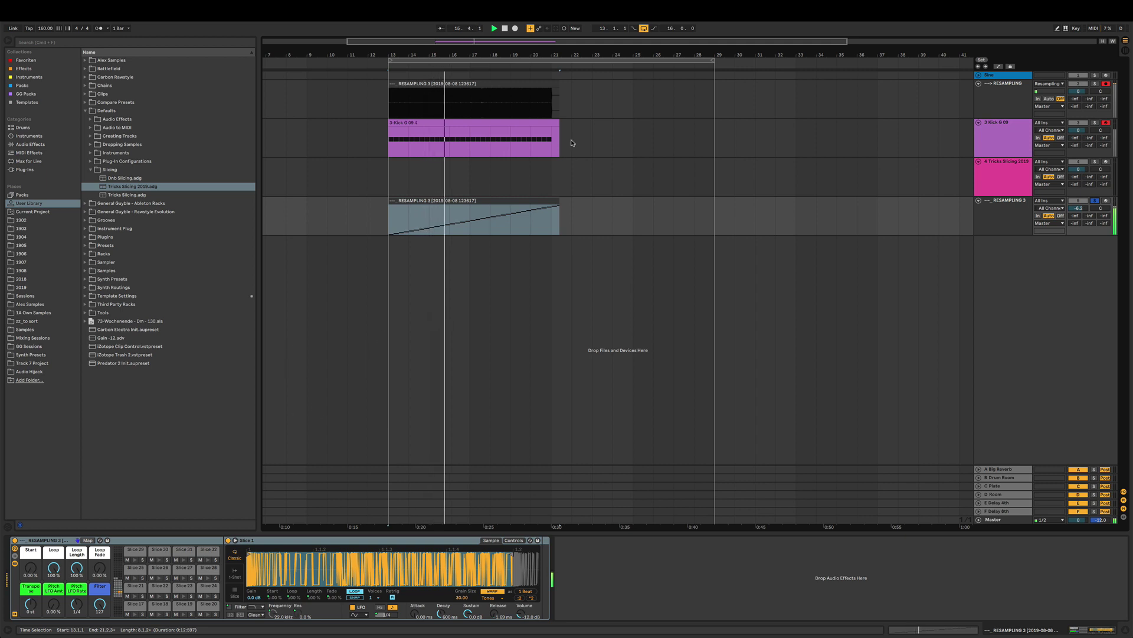
Copy the sliced clip to bar 29 and open the original clip's slice notes.
click(431, 201)
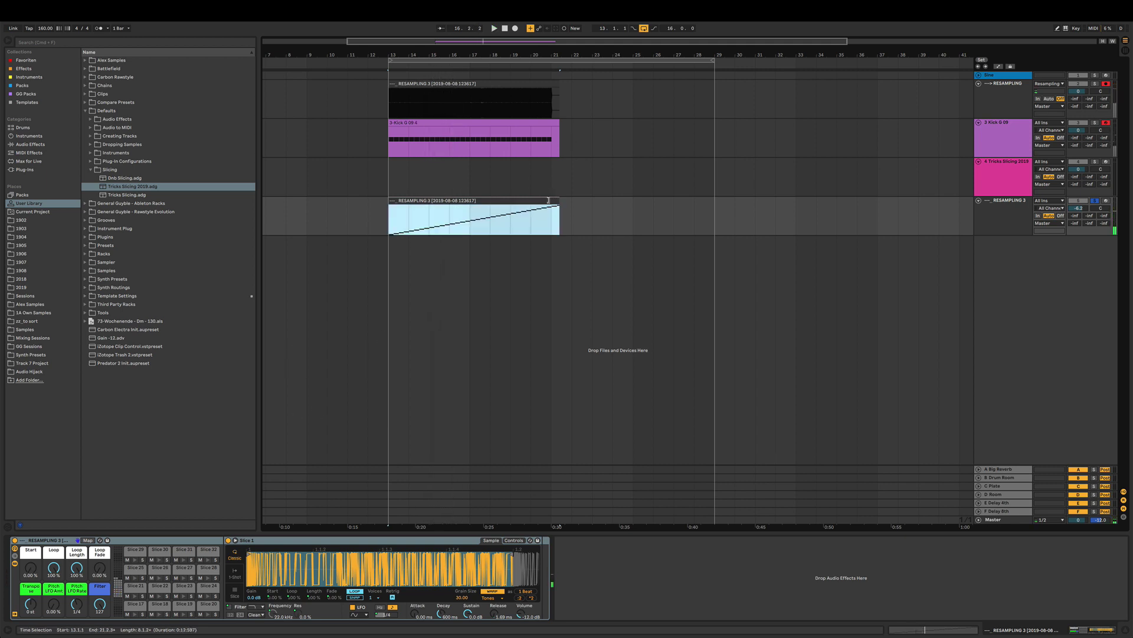
click(451, 214)
drag(421, 201, 754, 222)
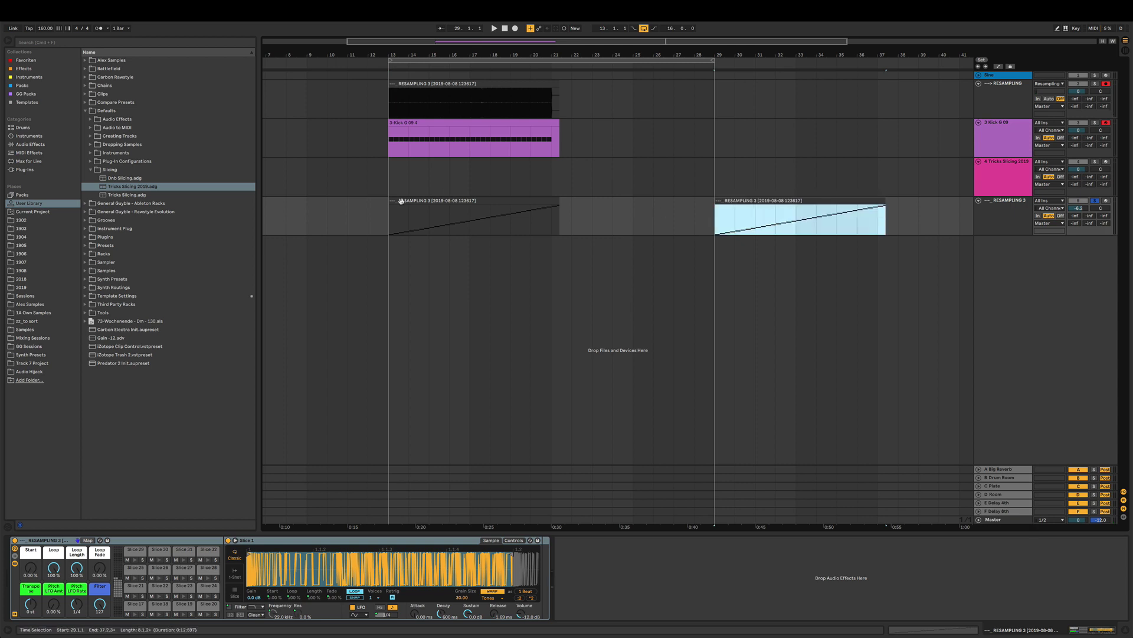
double_click(400, 201)
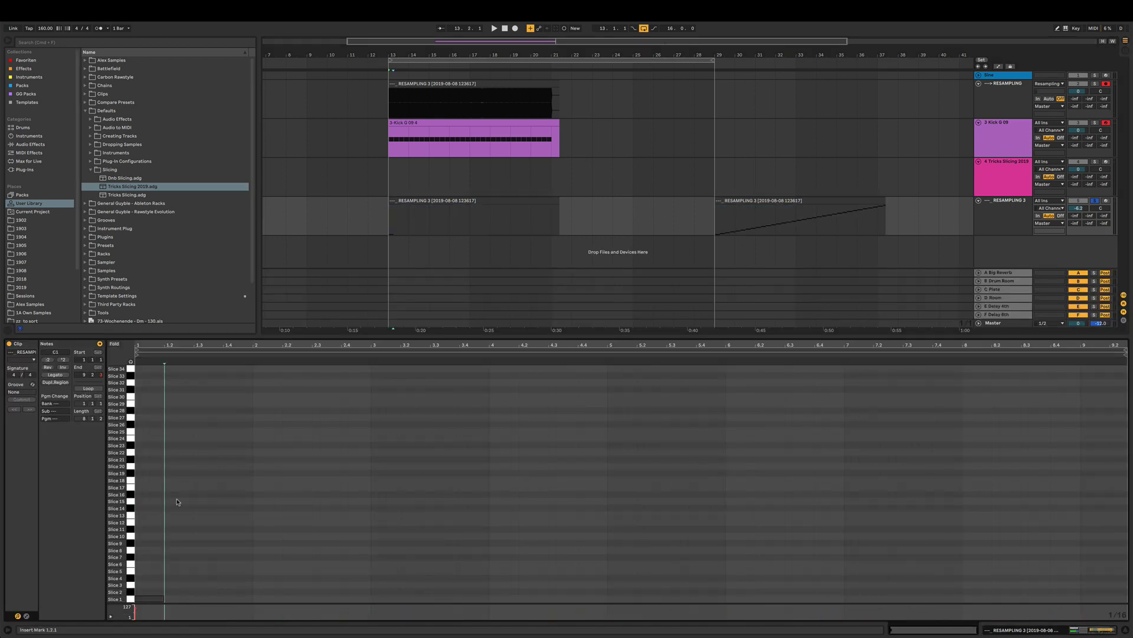
Duplicate the Slice 1 note across the bar and loop the range starting at bar 13.
click(151, 599)
key(super+d)
key(super+d)
key(super+d)
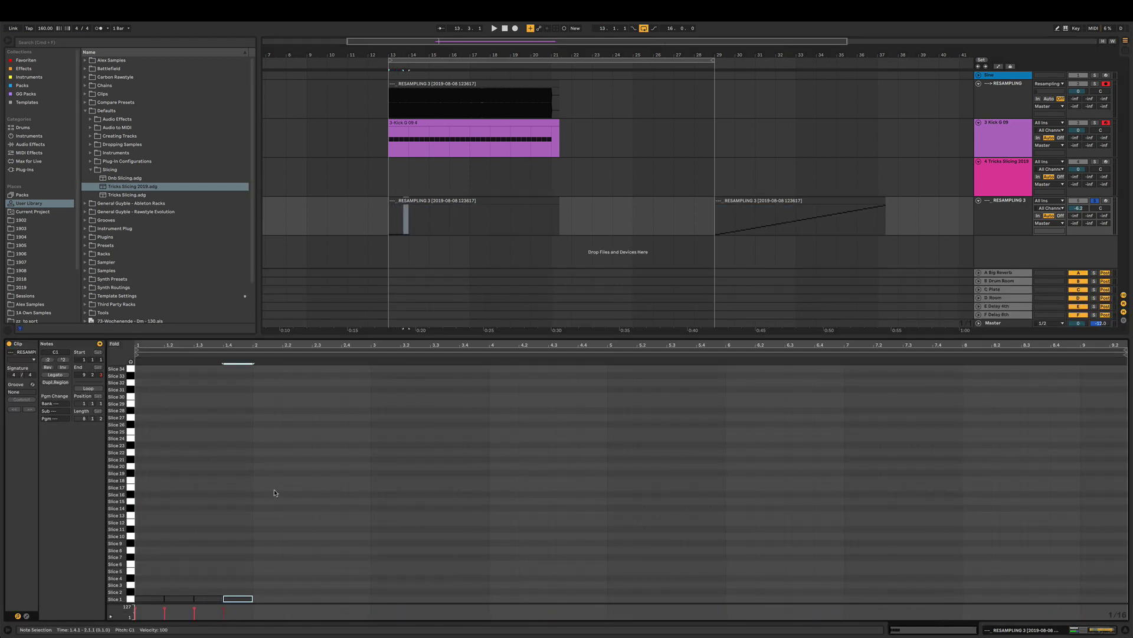
drag(409, 219, 389, 219)
key(super+l)
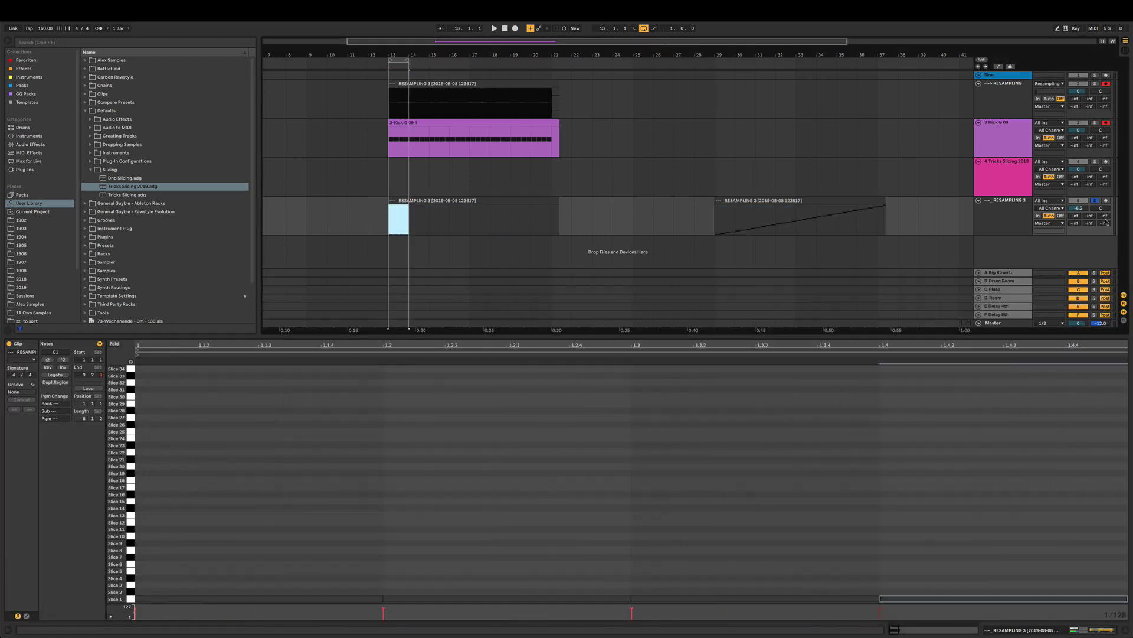
Lower the track to -10.6 dB and sweep the Start macro to 68.5 % while playing, then reset it.
double_click(999, 207)
drag(1078, 209, 1078, 219)
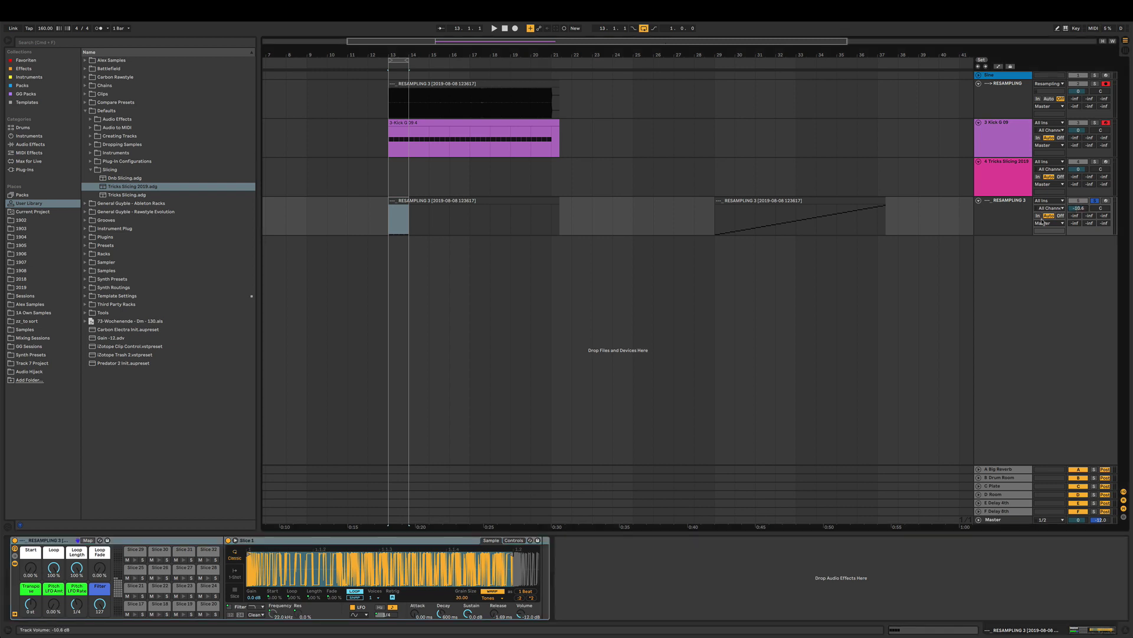
key(space)
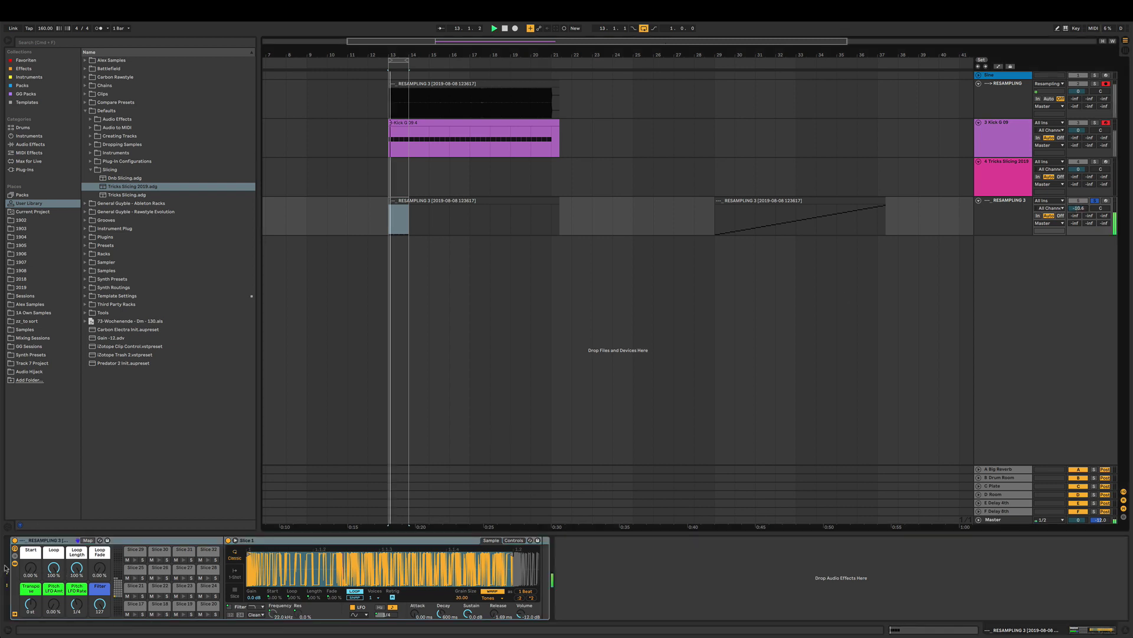
drag(30, 568, 30, 496)
double_click(31, 569)
key(space)
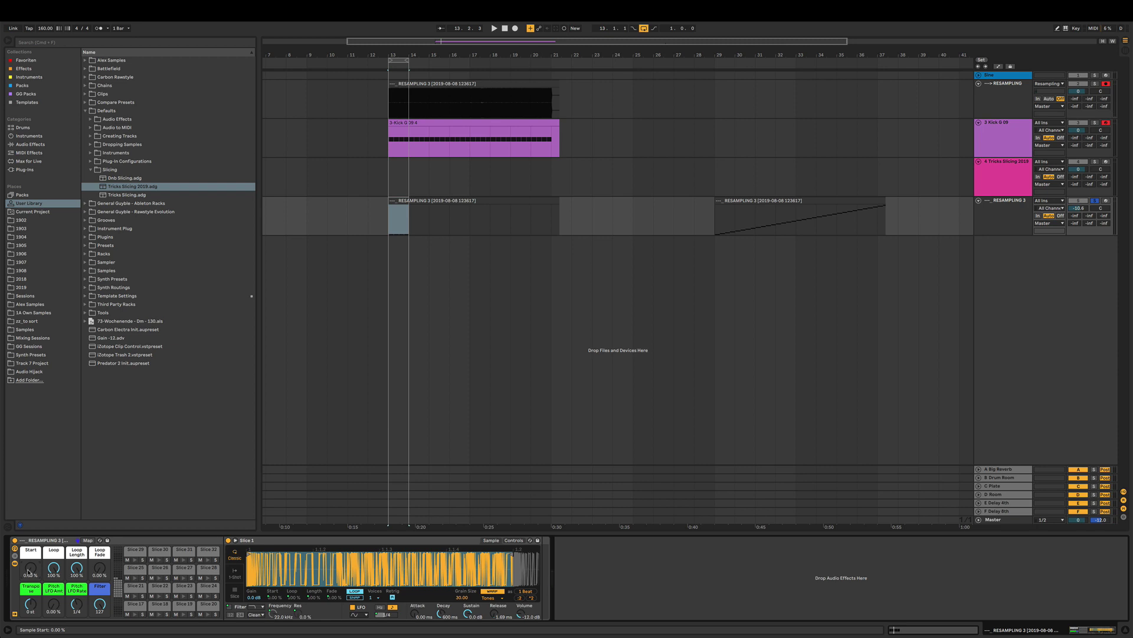
Audition later sample start points for the slice, then reset Start and Loop to 0 %.
drag(28, 571, 51, 615)
key(space)
key(space)
drag(33, 570, 34, 537)
double_click(31, 569)
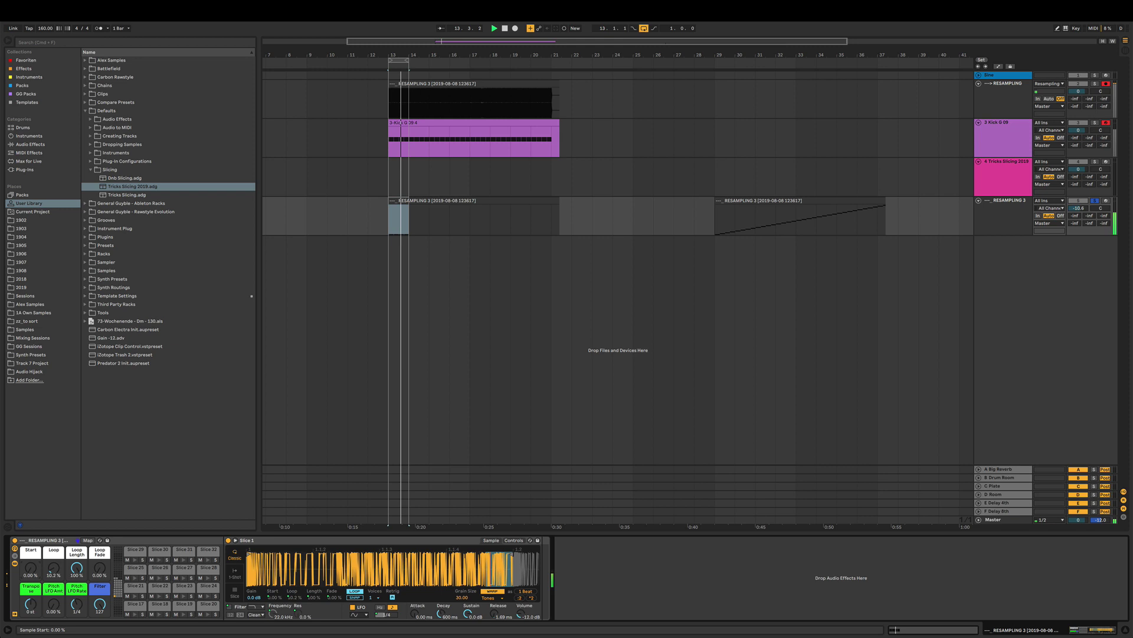
key(space)
double_click(53, 569)
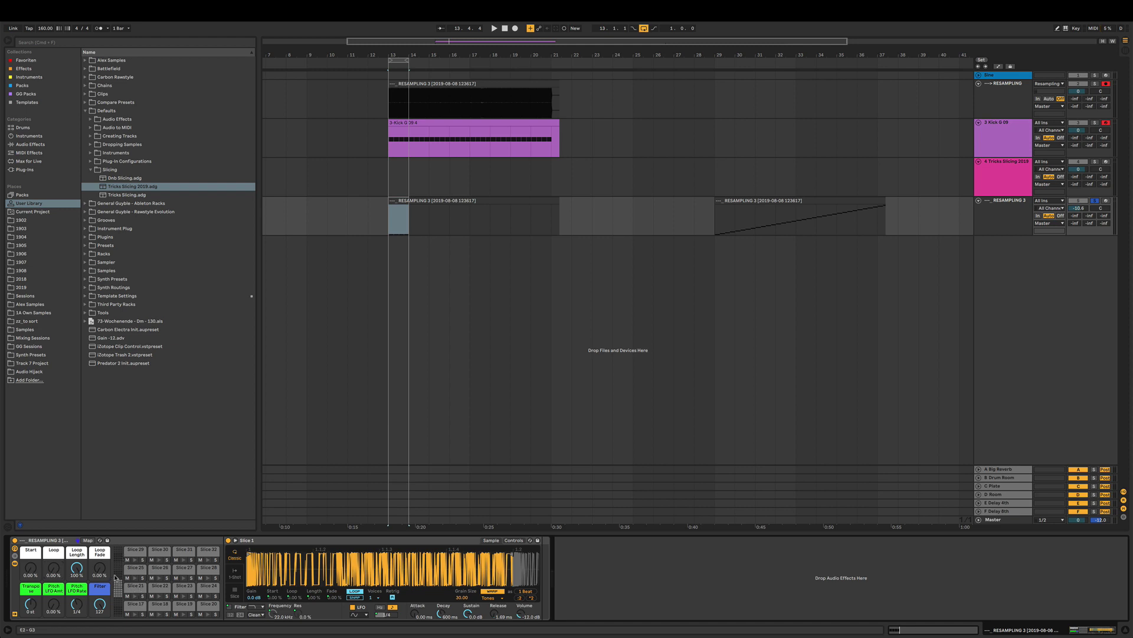
Move Slice 34 onto the empty E4 pad and start playback.
click(115, 578)
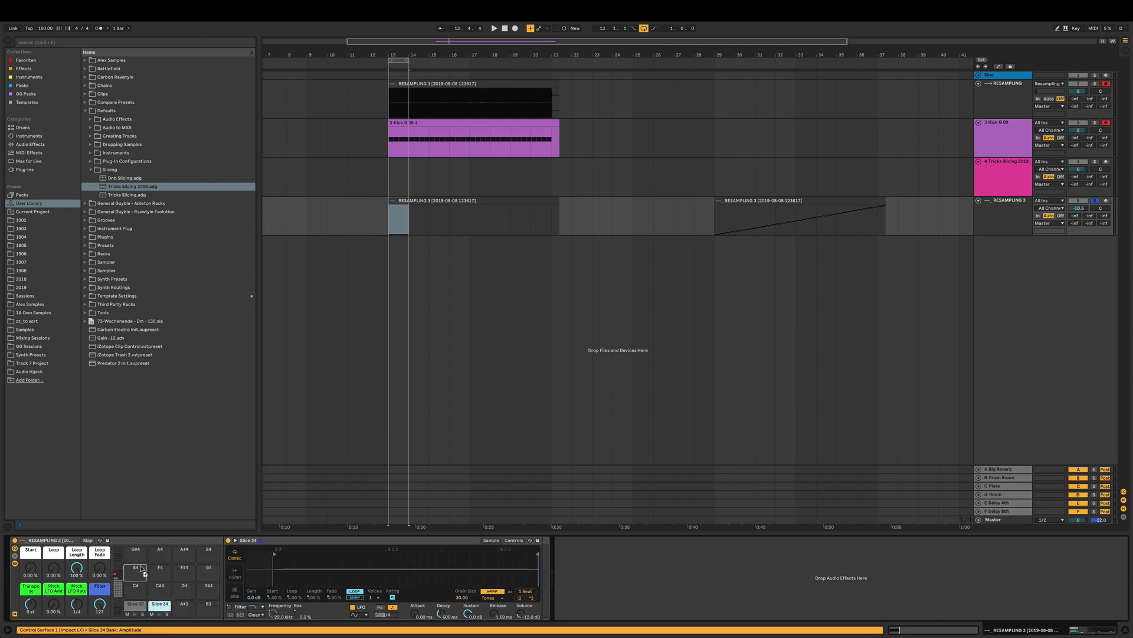
drag(141, 565, 141, 567)
key(space)
Sweep the Transpose macro while playing, settle on +3 st, and reselect the RESAMPLING 3 clip.
drag(101, 565, 101, 563)
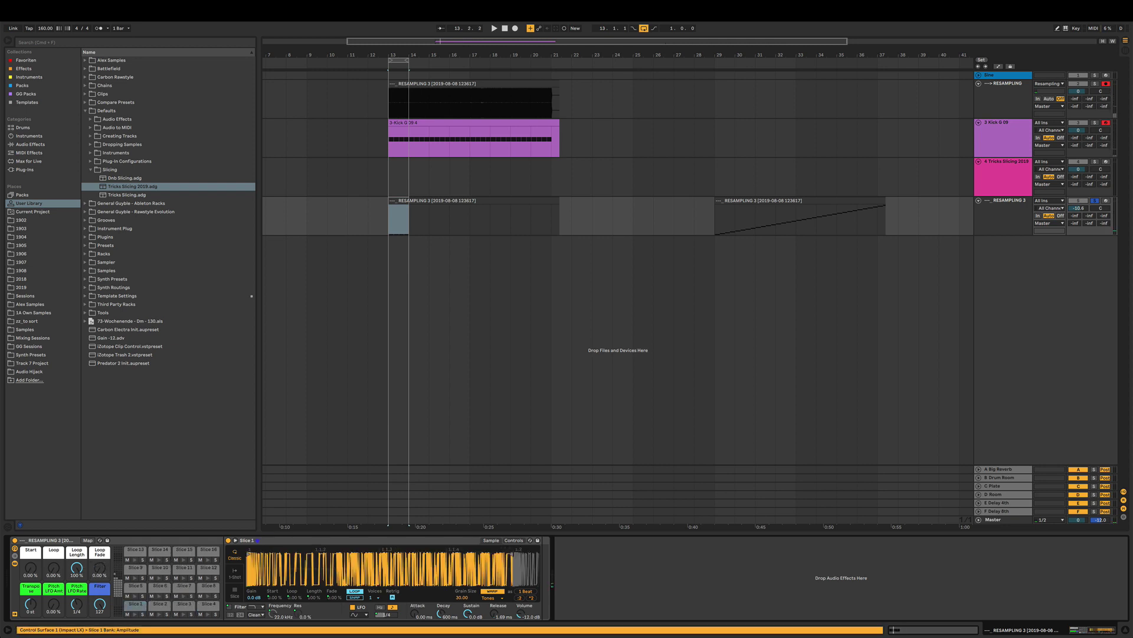
key(space)
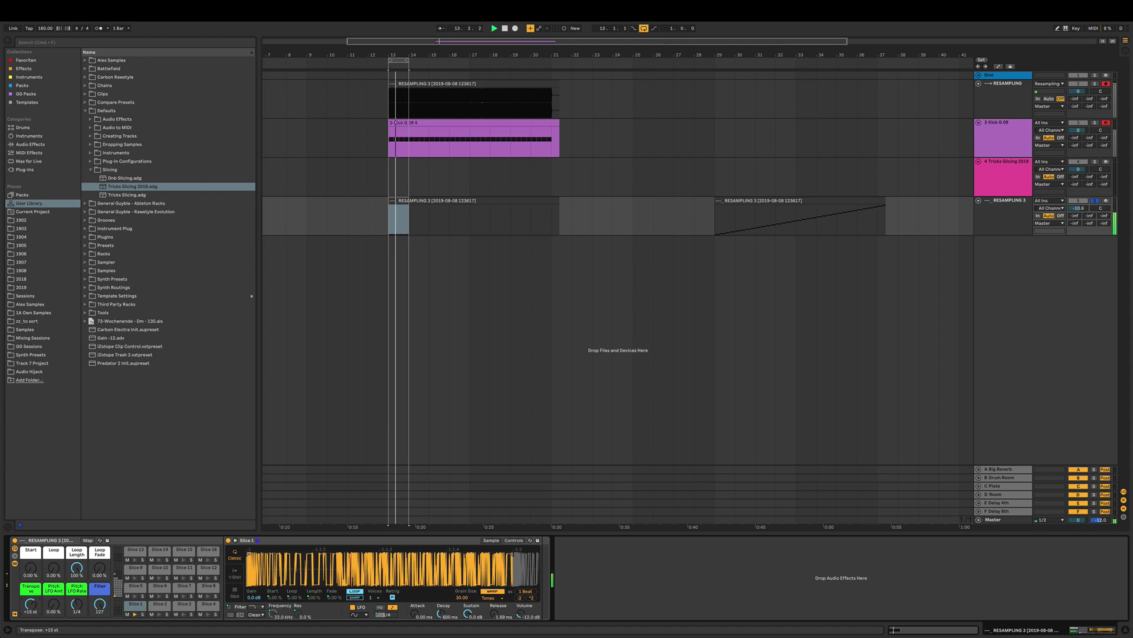
drag(30, 603, 30, 610)
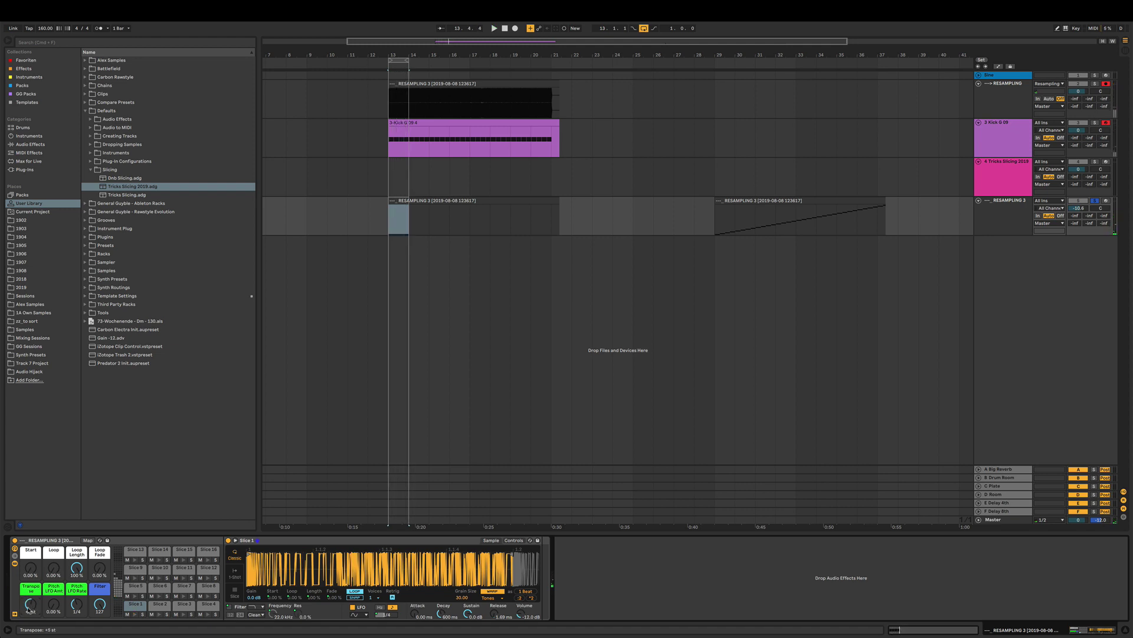
drag(29, 609, 29, 608)
click(389, 144)
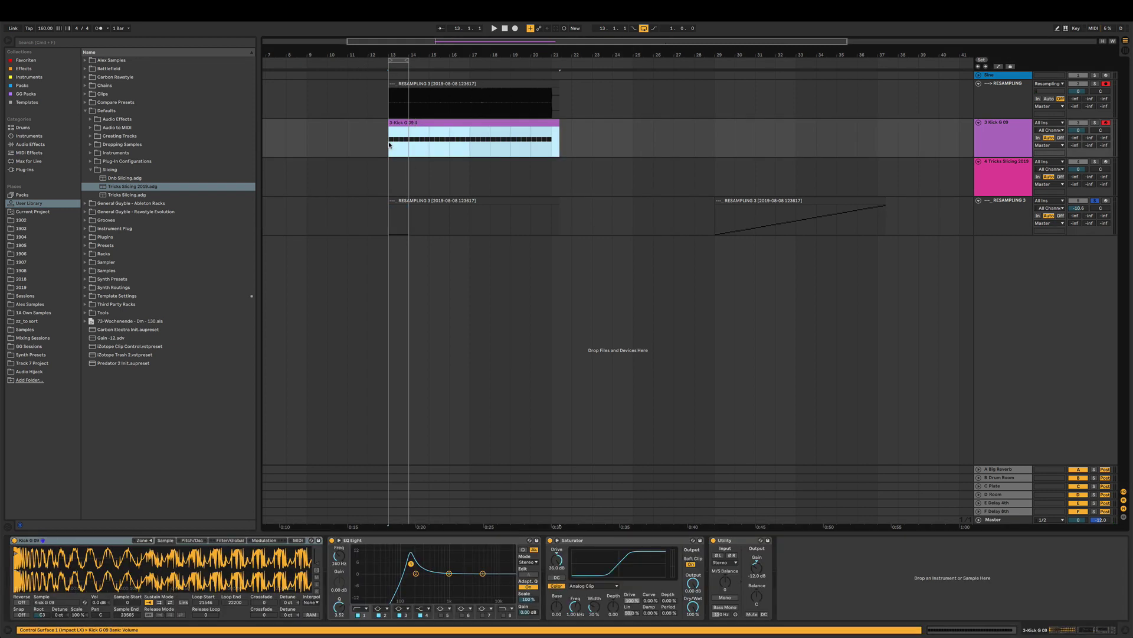
click(399, 200)
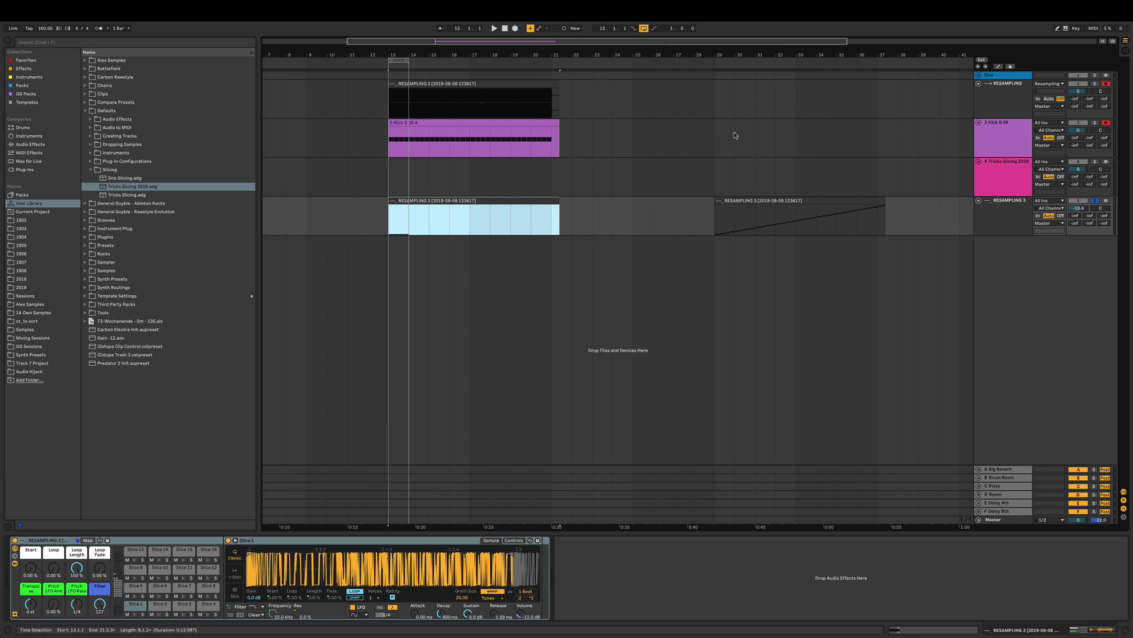
Raise the Pitch LFO Amt macro to 89.7 % while the sliced clip plays.
click(34, 607)
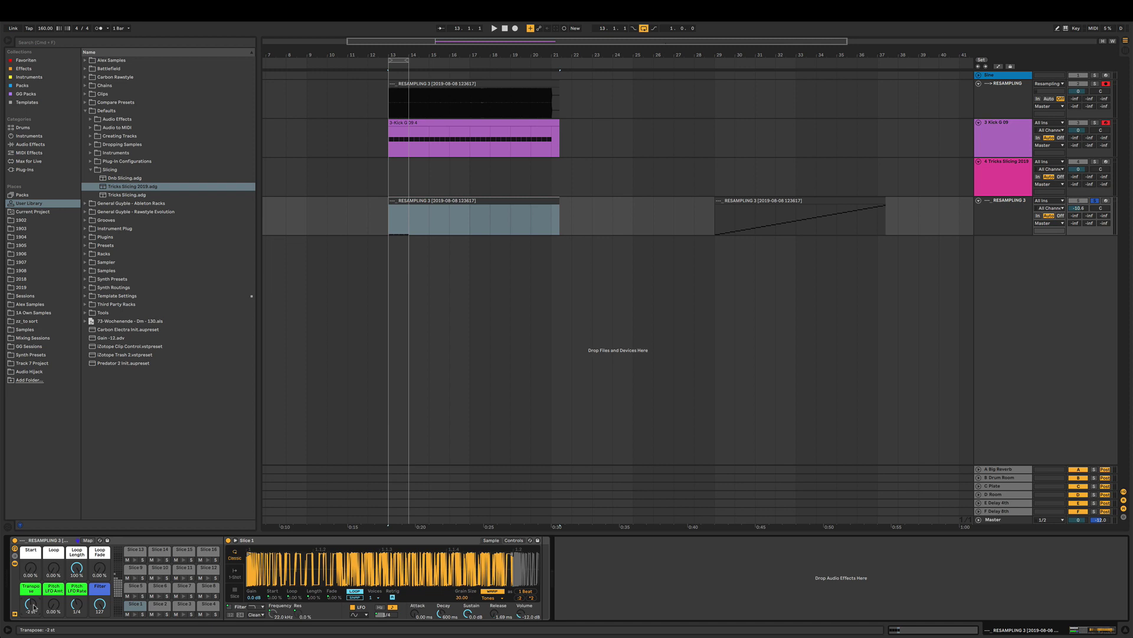
key(space)
key(space)
drag(54, 607, 54, 637)
key(space)
key(space)
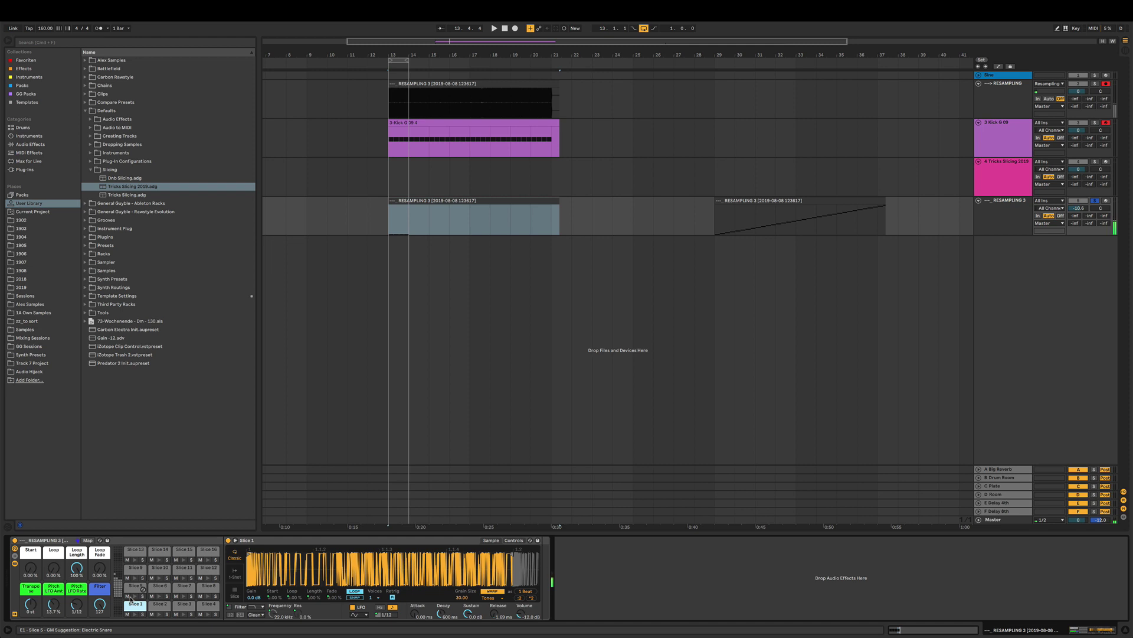
Unmute Slice 5, set LFO rate to 3/16, close the filter to 19, then stop and undo.
click(129, 596)
click(136, 596)
drag(77, 604, 77, 597)
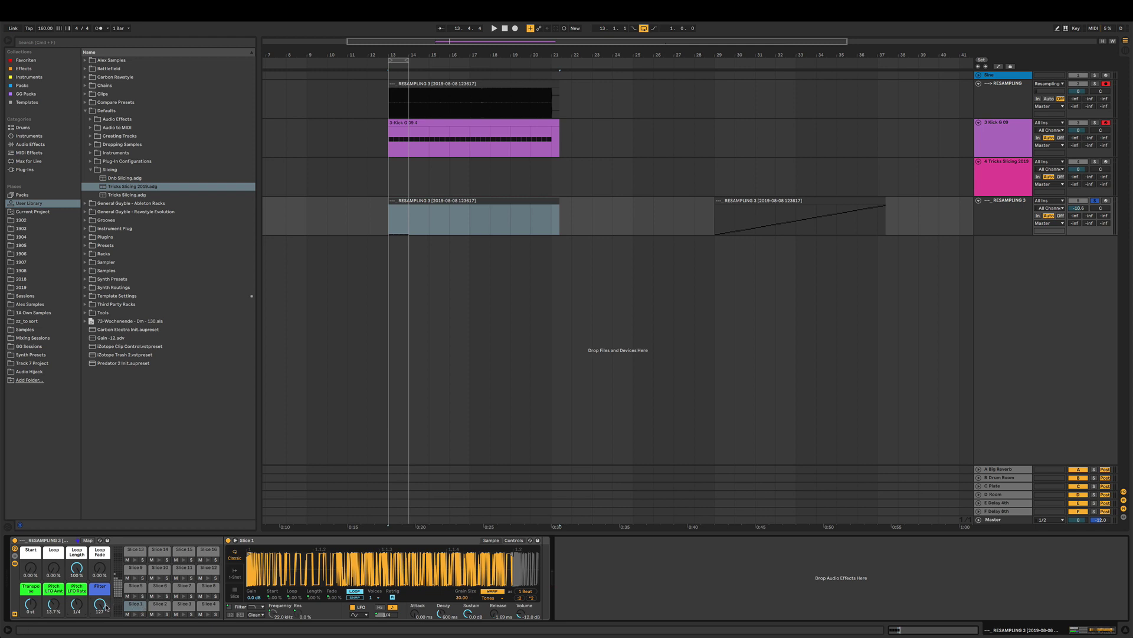
key(space)
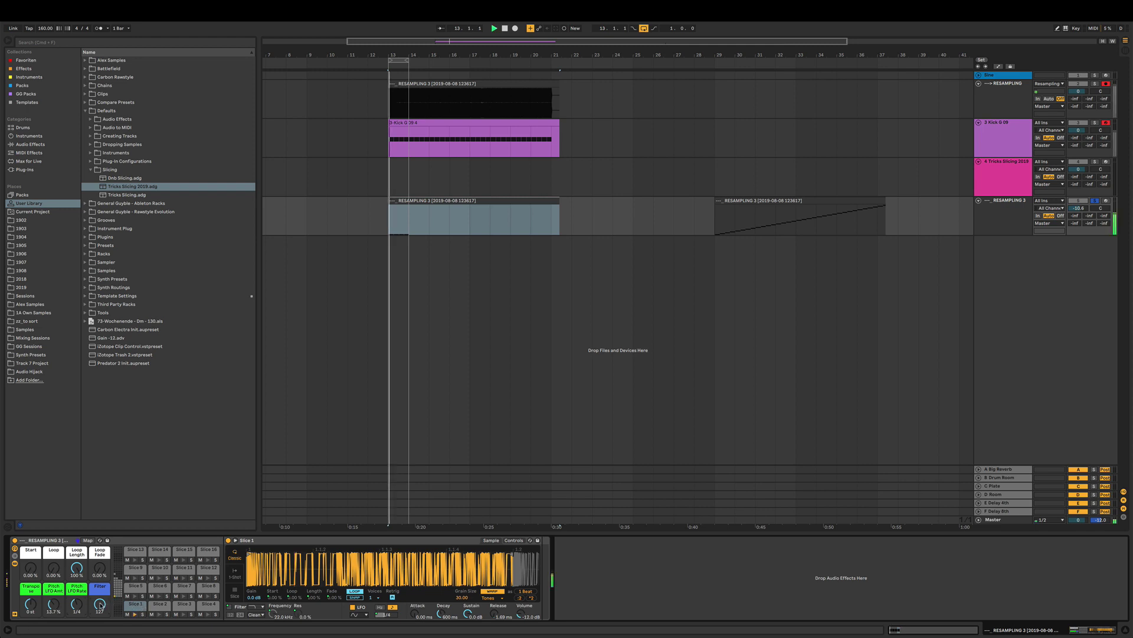
drag(101, 606, 100, 635)
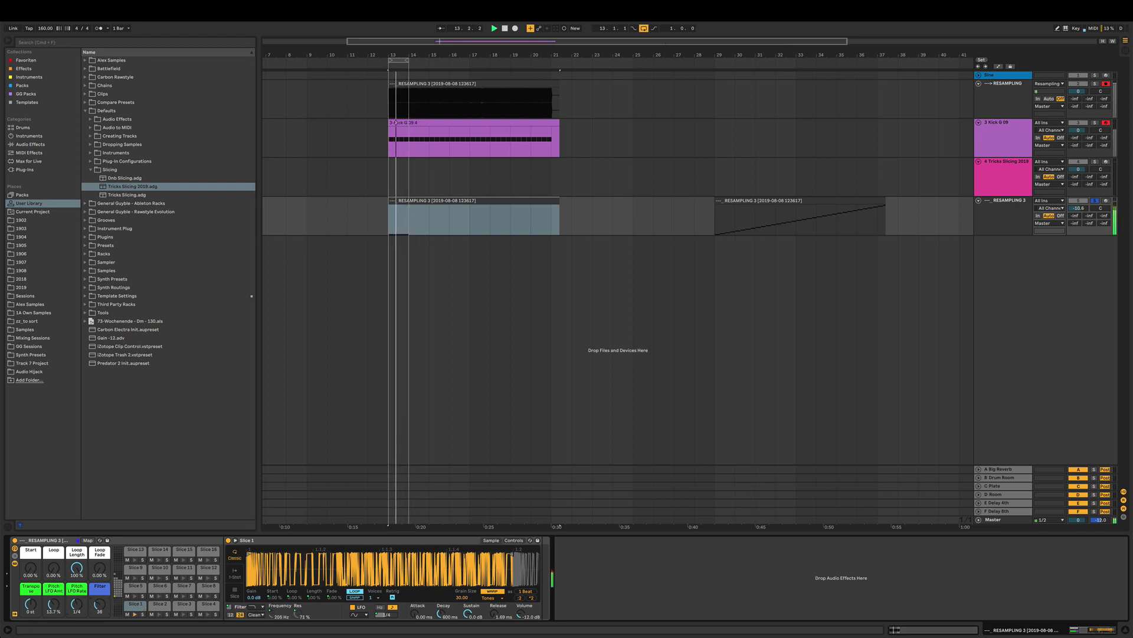
key(space)
key(super+z)
key(super+z)
key(super+z)
key(super+z)
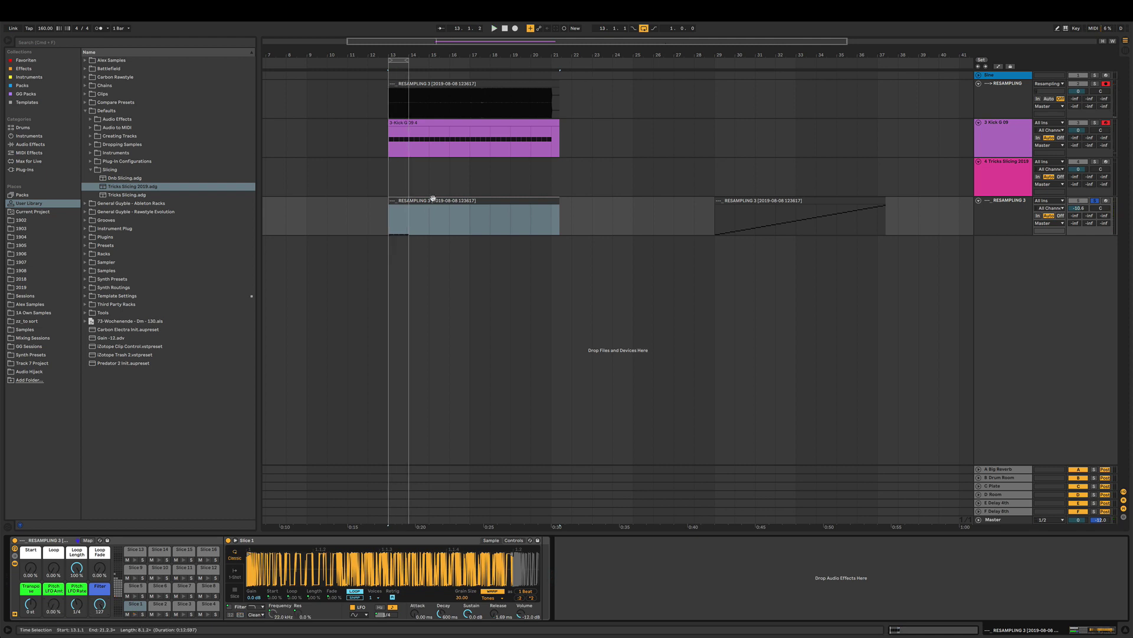
Move the RESAMPLING 3 track above Tricks Slicing and delete bars 13–16 of its clip.
click(433, 199)
drag(1006, 213, 1009, 165)
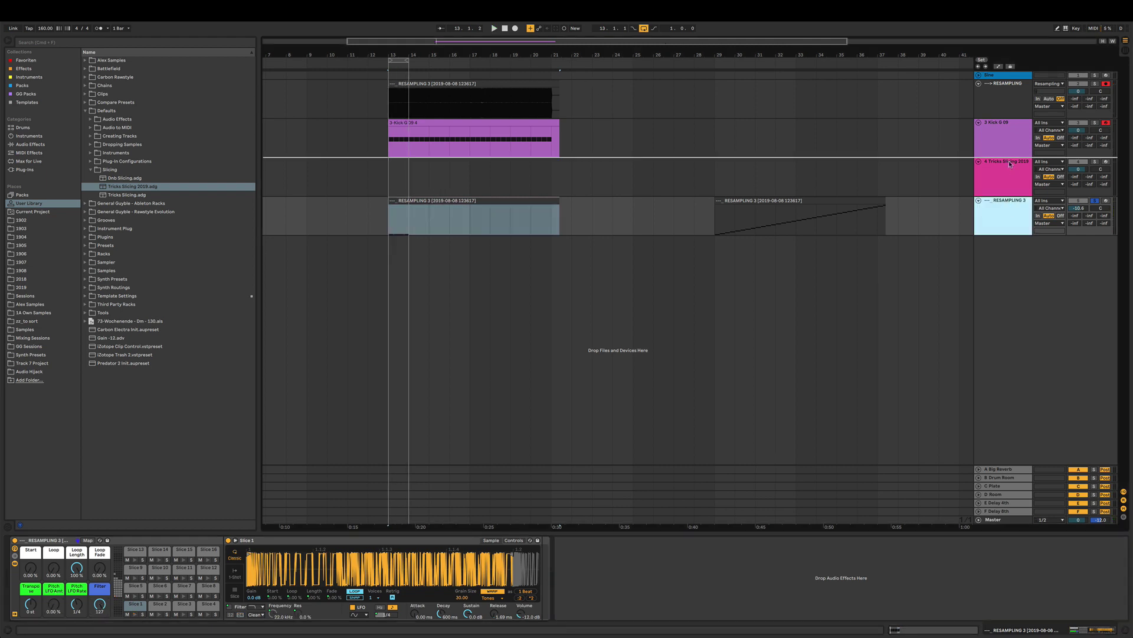
drag(296, 146, 297, 147)
drag(419, 54, 419, 83)
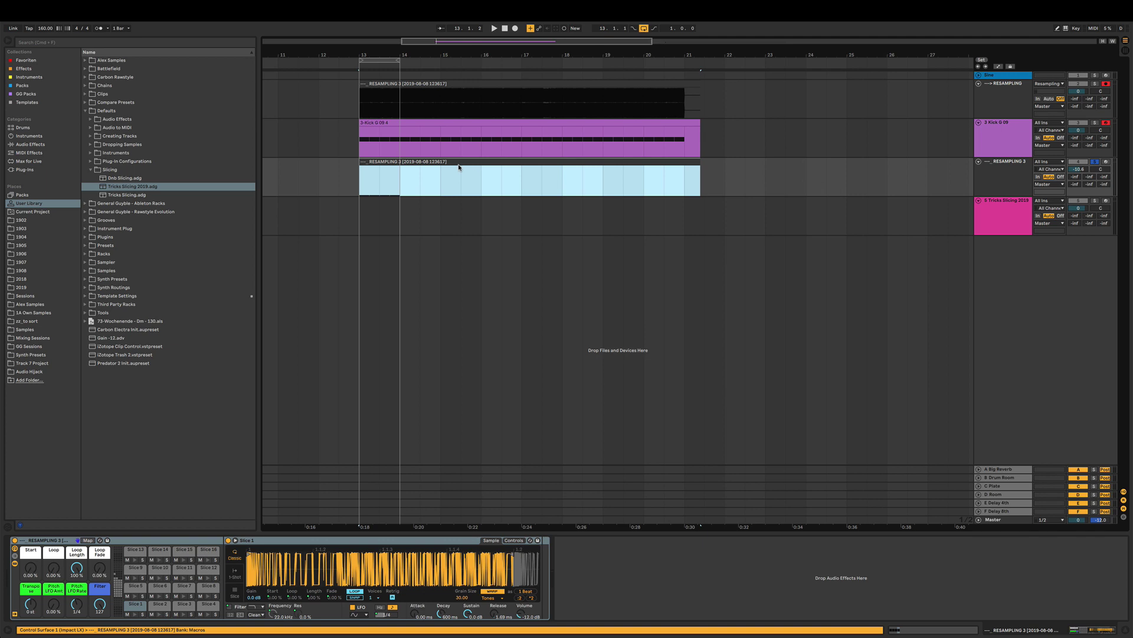
drag(483, 186, 299, 183)
key(Delete)
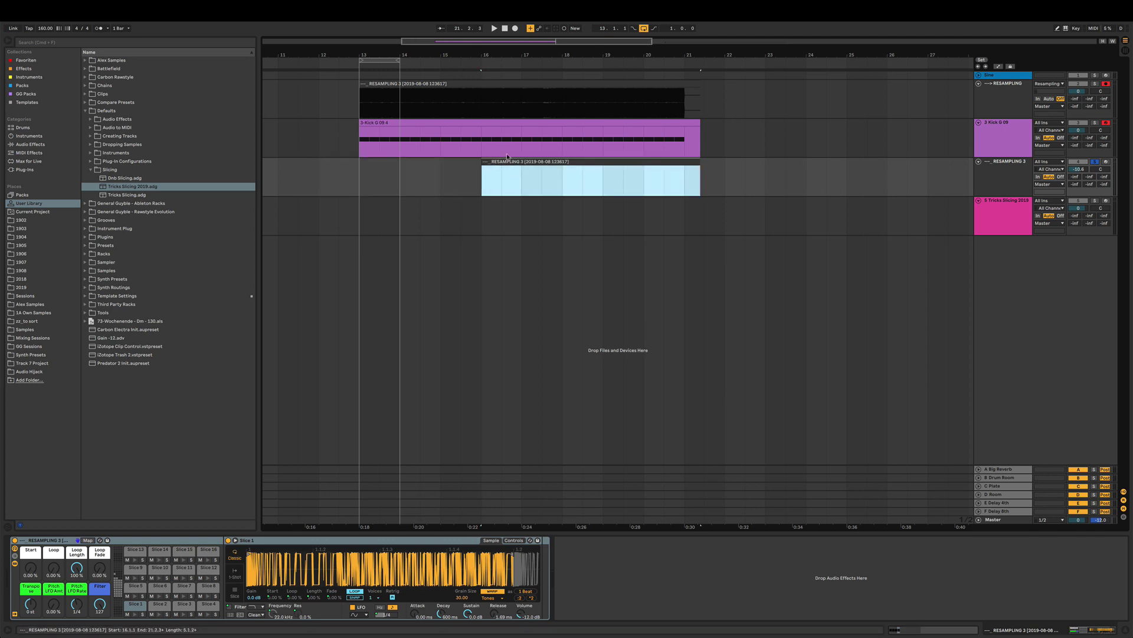
Draw four slice notes in the clip's piano roll, starting at 4.1.2 on Slice 17.
double_click(504, 158)
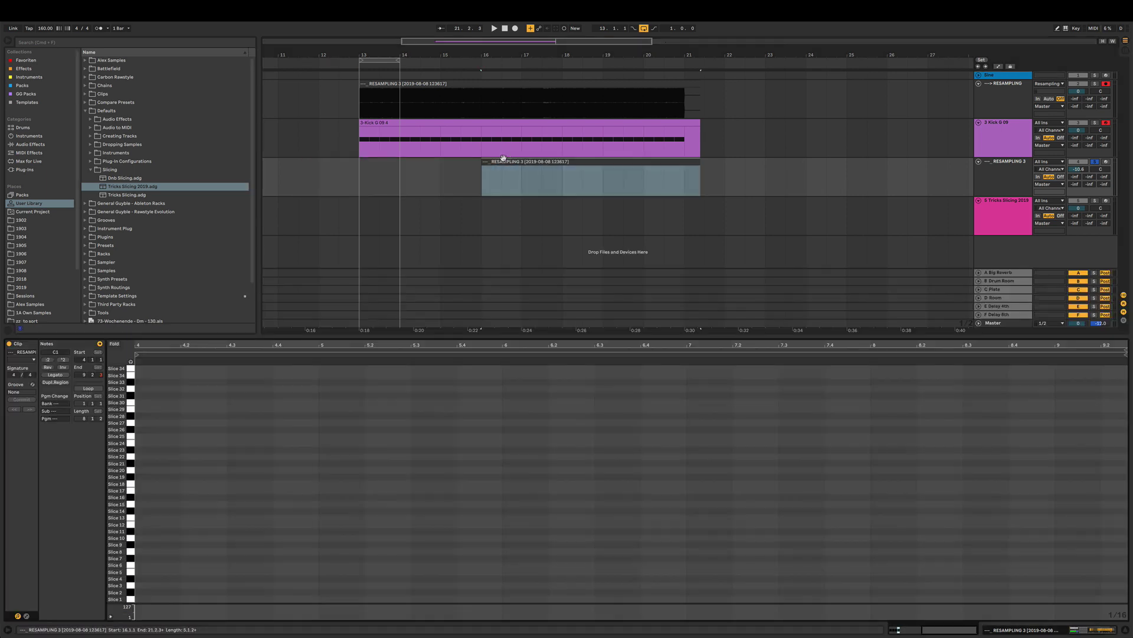
click(142, 492)
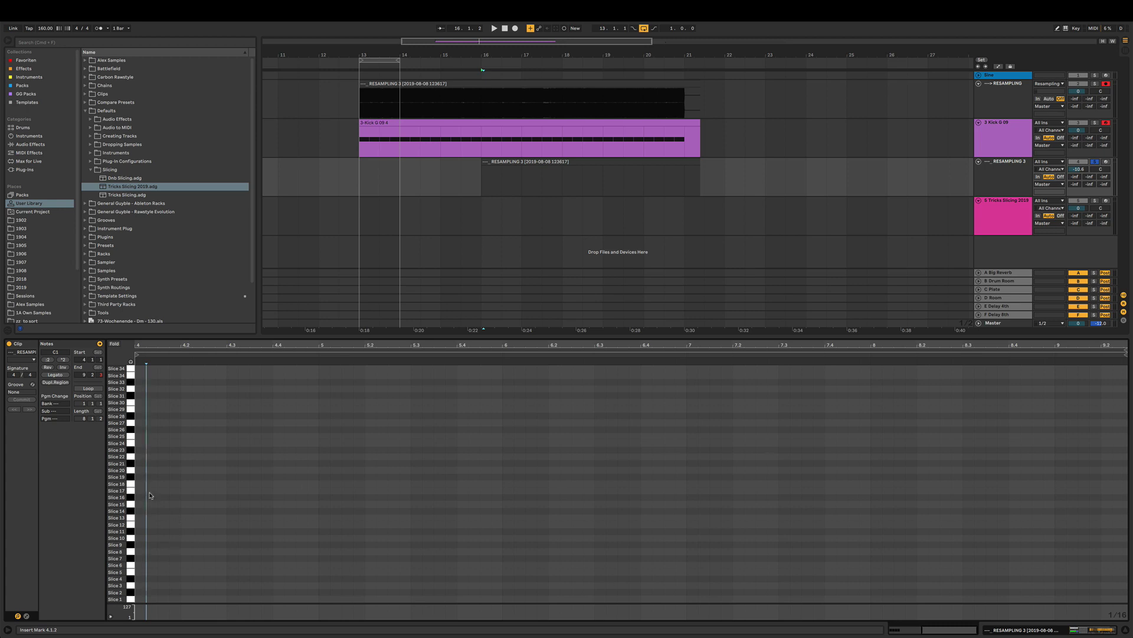
drag(139, 491, 181, 491)
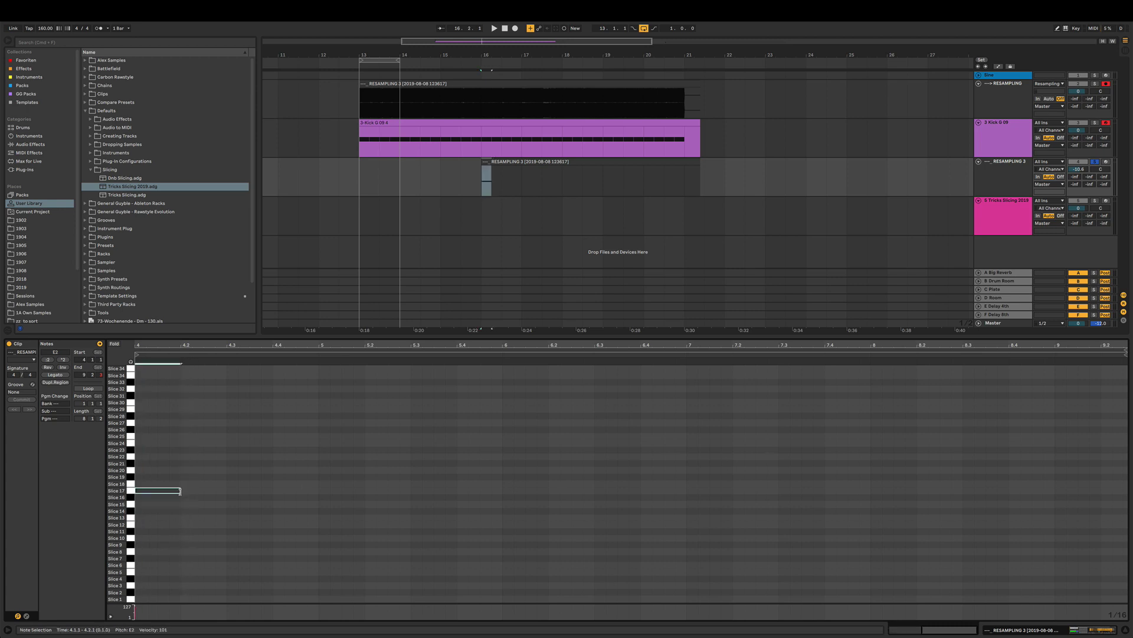
key(super+d)
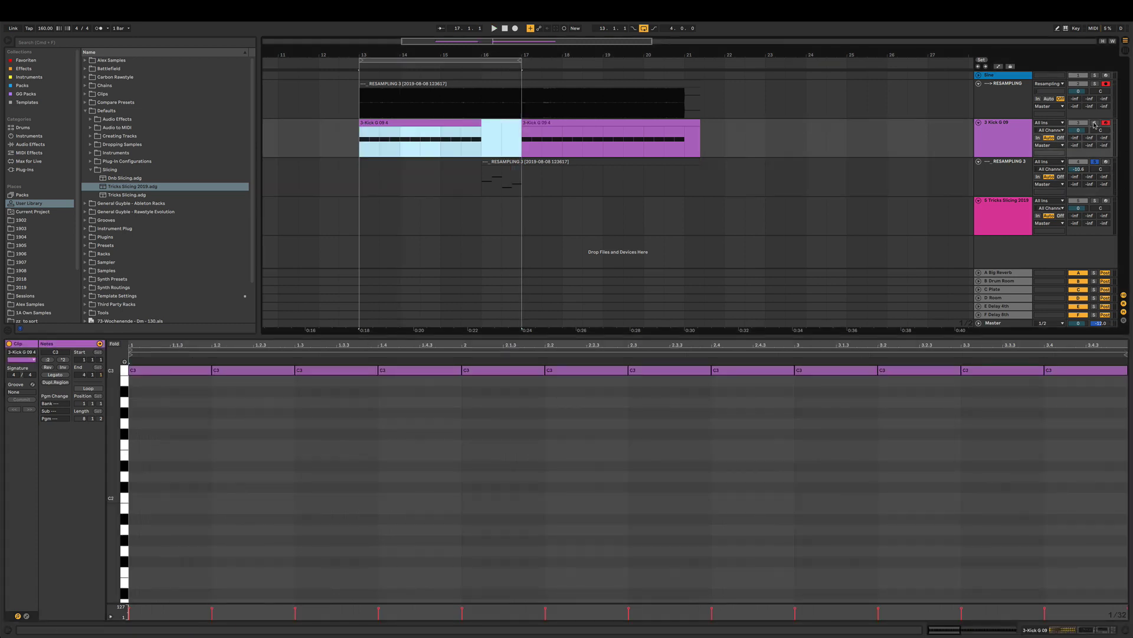
Solo the kick track and lower the RESAMPLING 3 track volume to -14.0 dB during playback.
click(1095, 124)
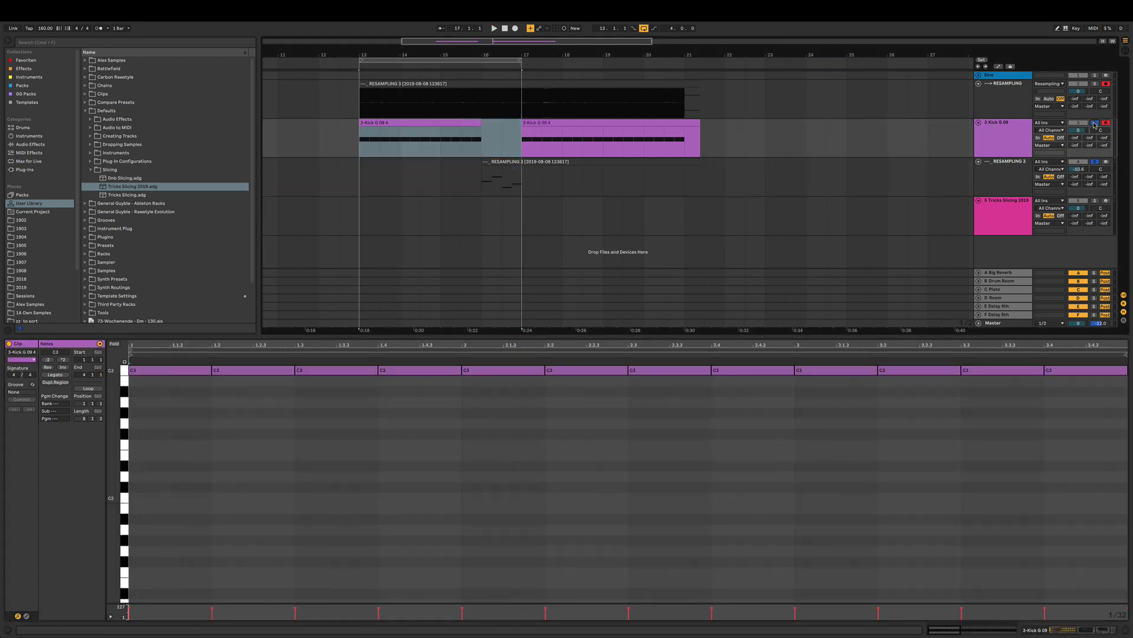
key(shift+Tab)
key(space)
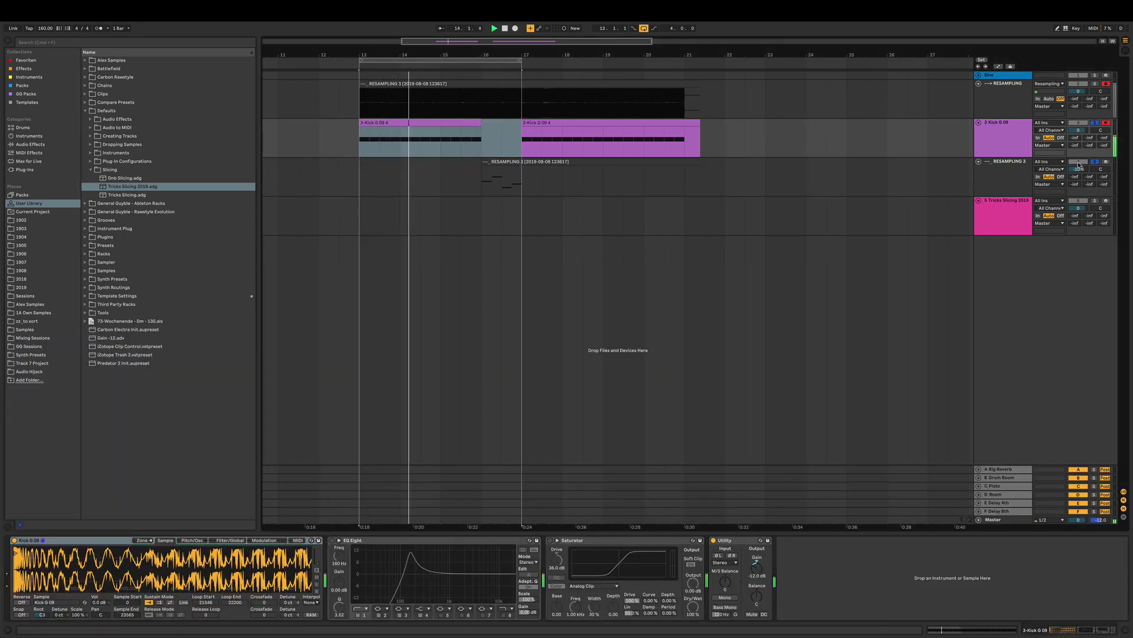
drag(1078, 169, 1078, 182)
Raise the Kick G 09 Utility gain to -4.4 dB and compare levels in playback.
click(999, 127)
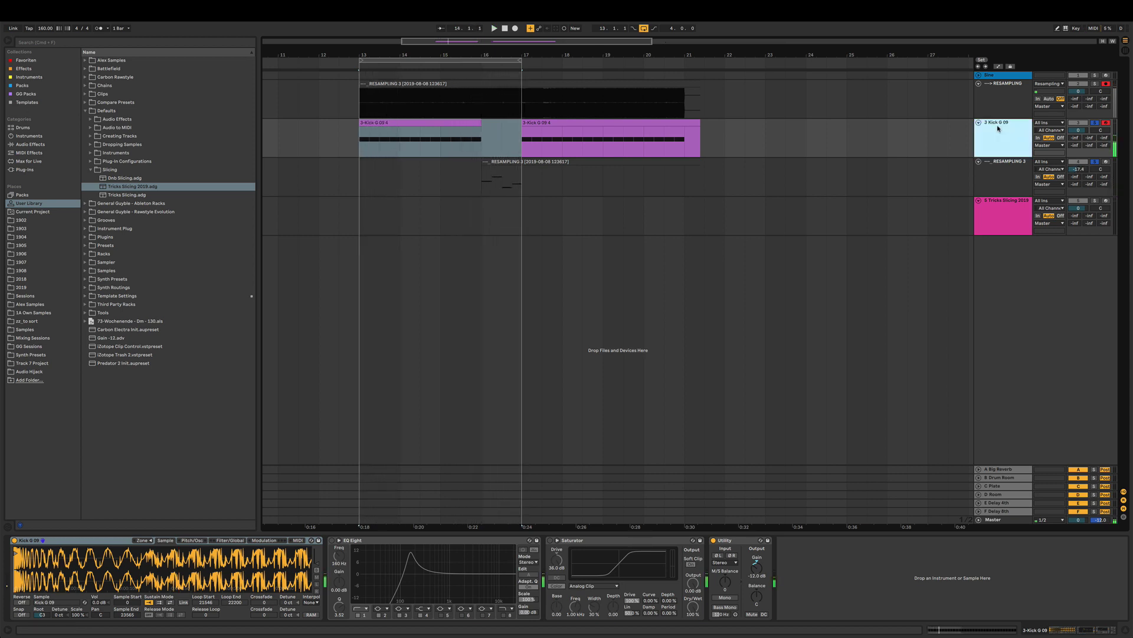
drag(755, 564, 758, 571)
key(space)
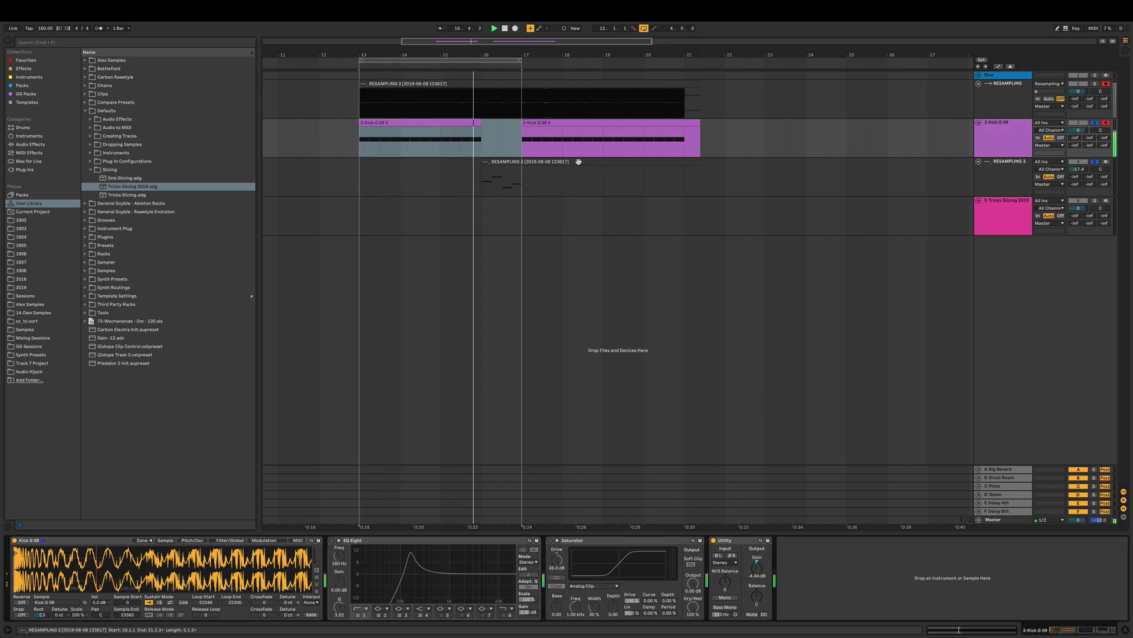
key(space)
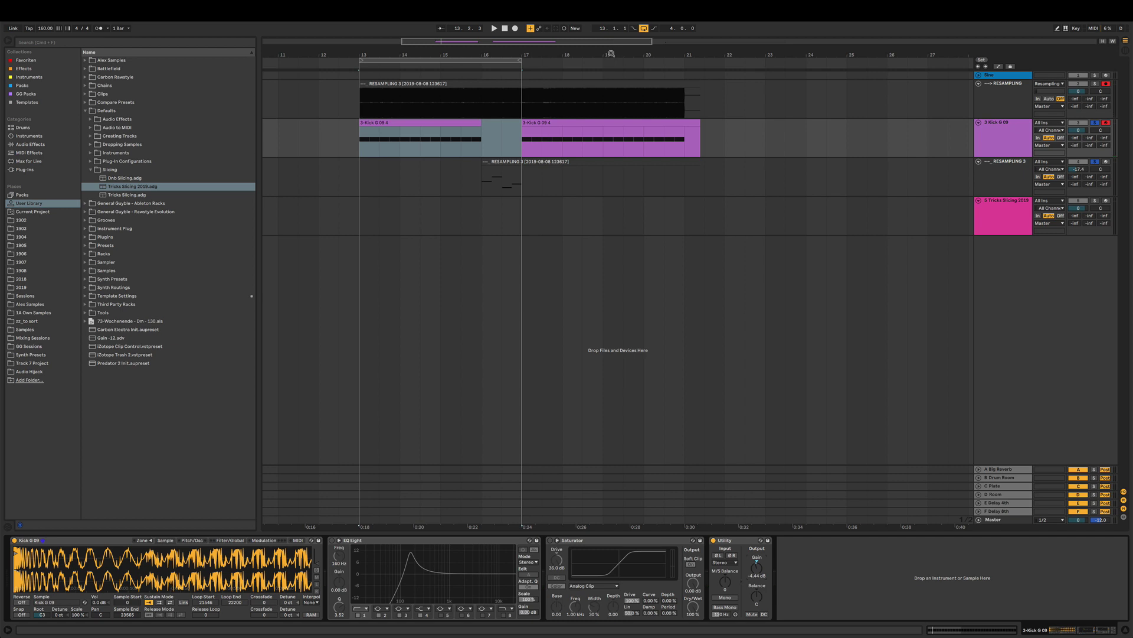
drag(611, 55, 486, 31)
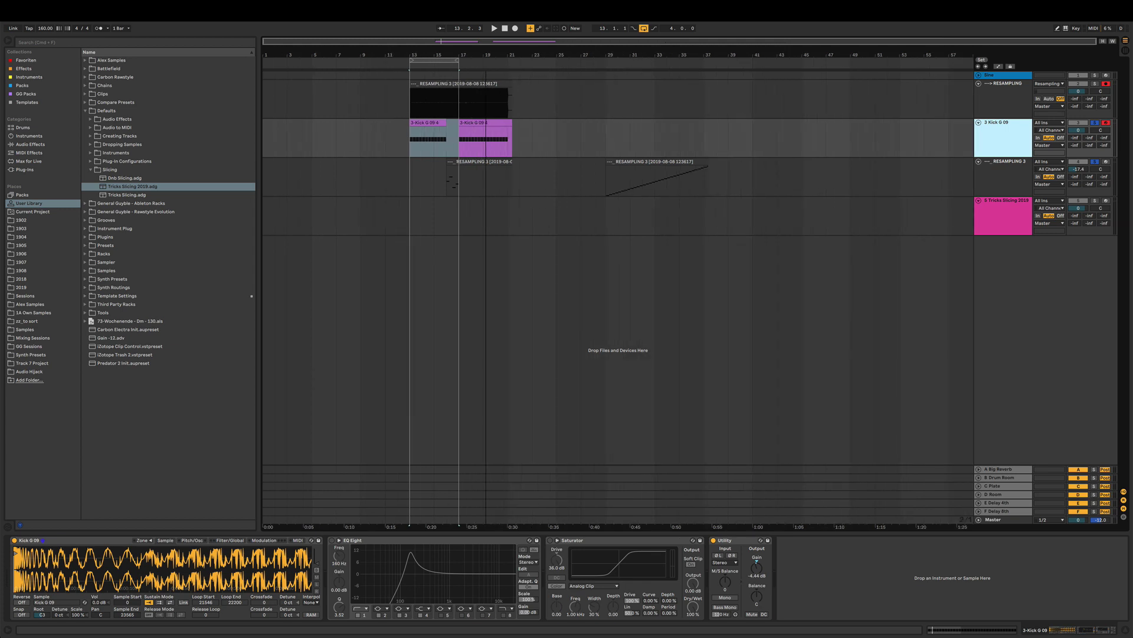
drag(486, 31, 486, 39)
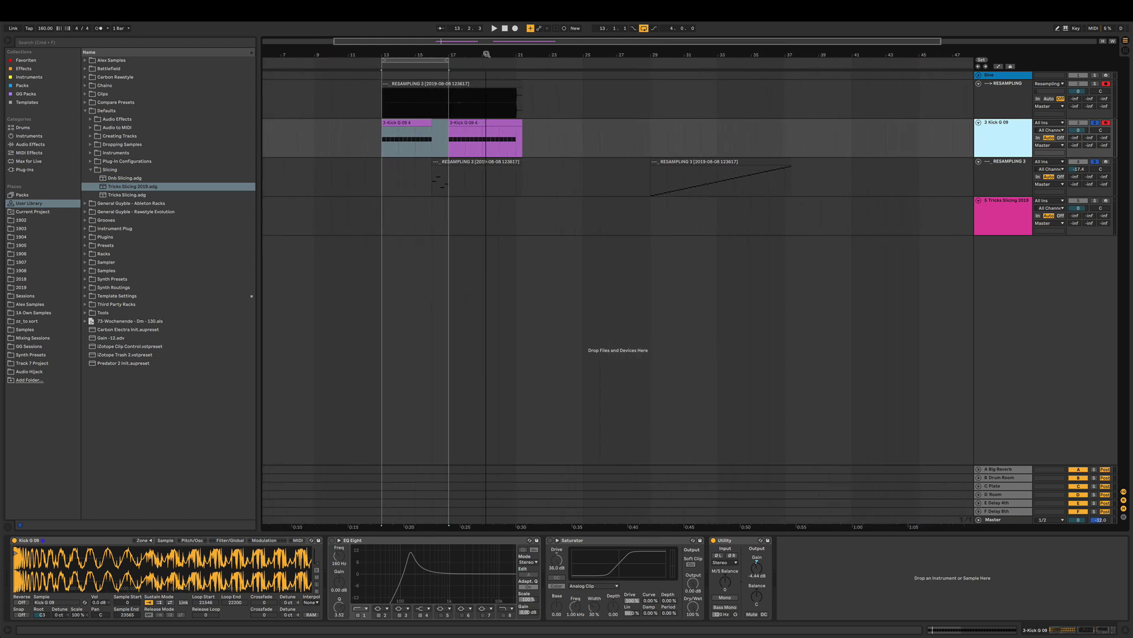